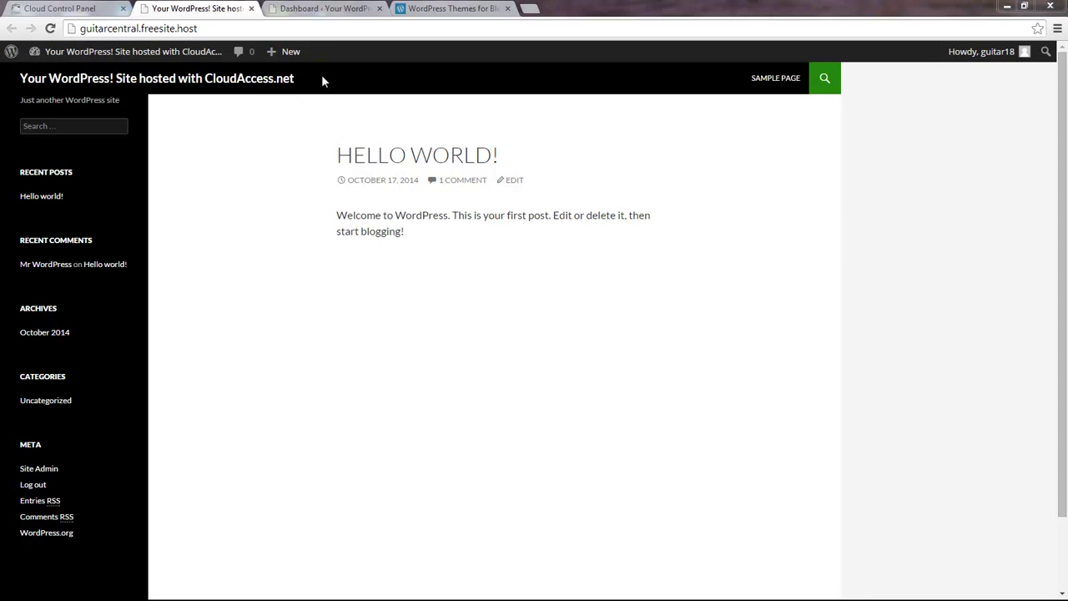
- From the dashboard's installed themes, live-preview the Twenty Thirteen theme
{"action": "left_click", "coordinate": [321, 9]}
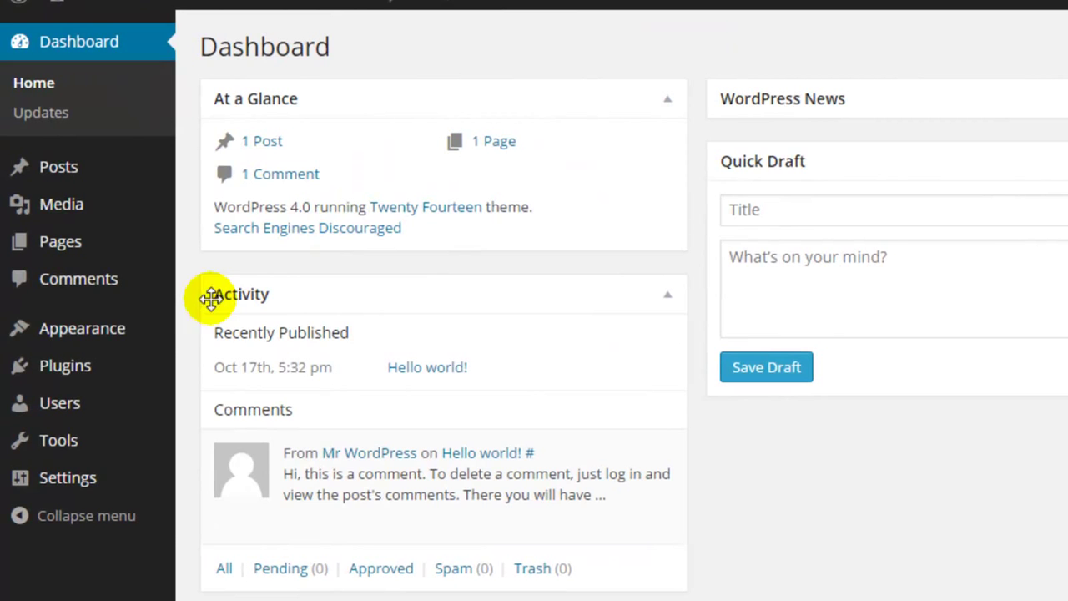
{"action": "left_click", "coordinate": [221, 331]}
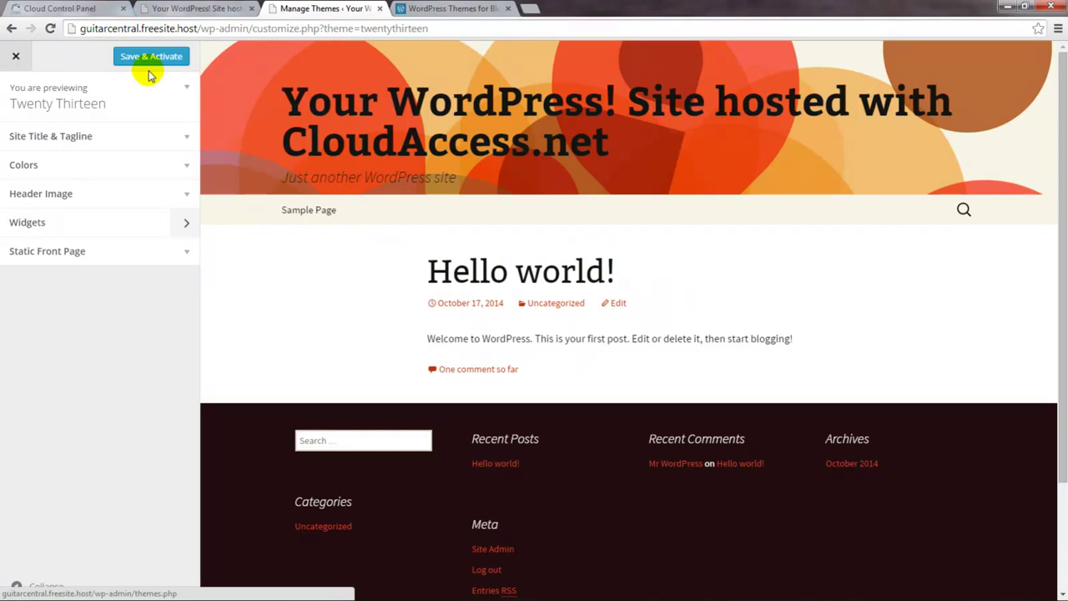
- Activate Twenty Thirteen, view it on the reloaded live site, then reactivate Twenty Fourteen
{"action": "left_click", "coordinate": [15, 58]}
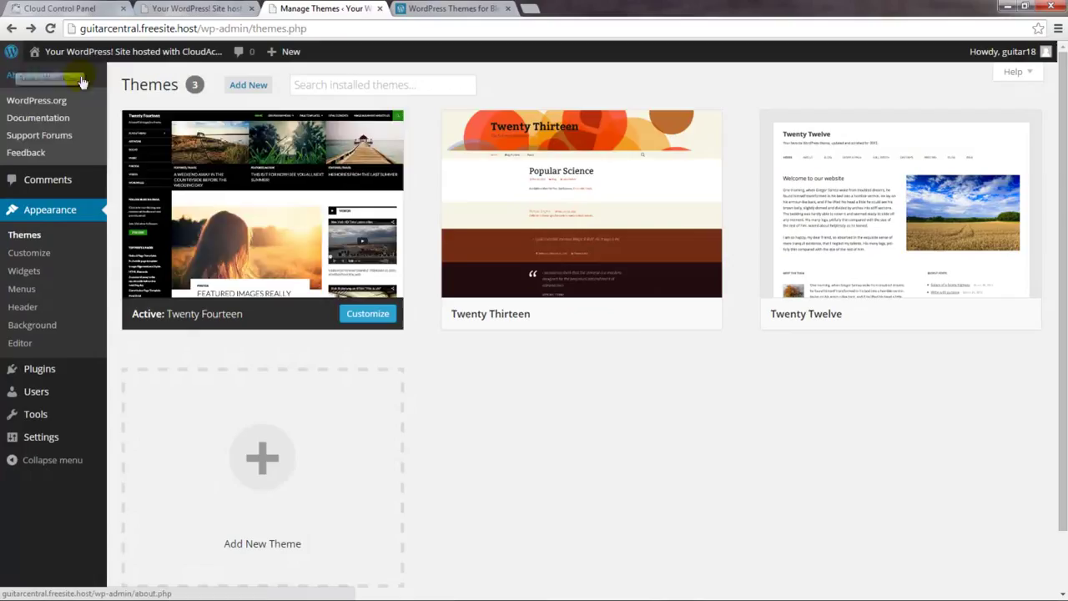
{"action": "mouse_move", "coordinate": [580, 218]}
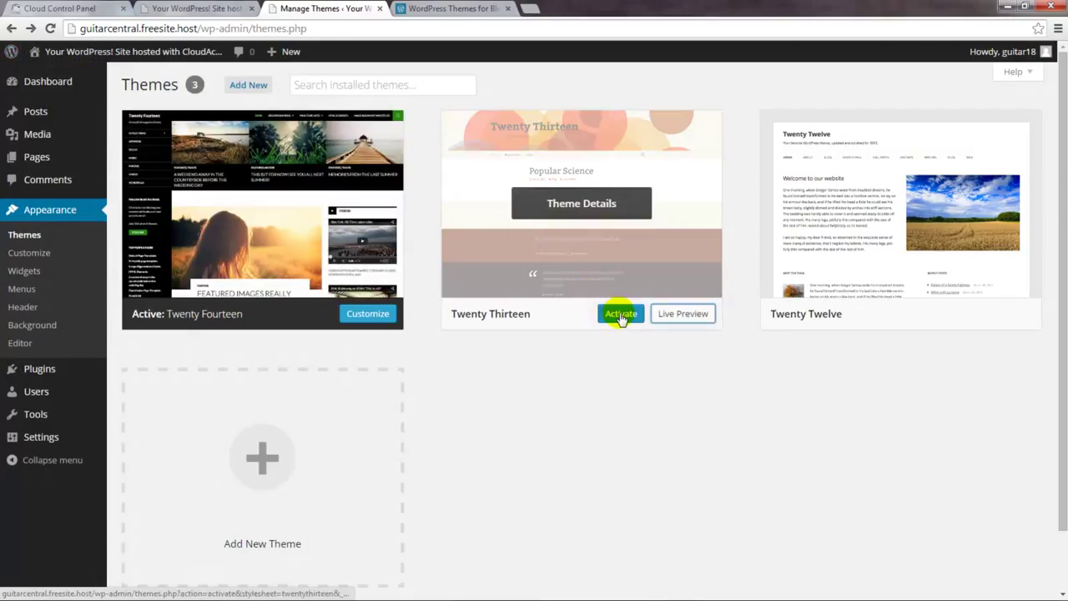
{"action": "left_click", "coordinate": [621, 315]}
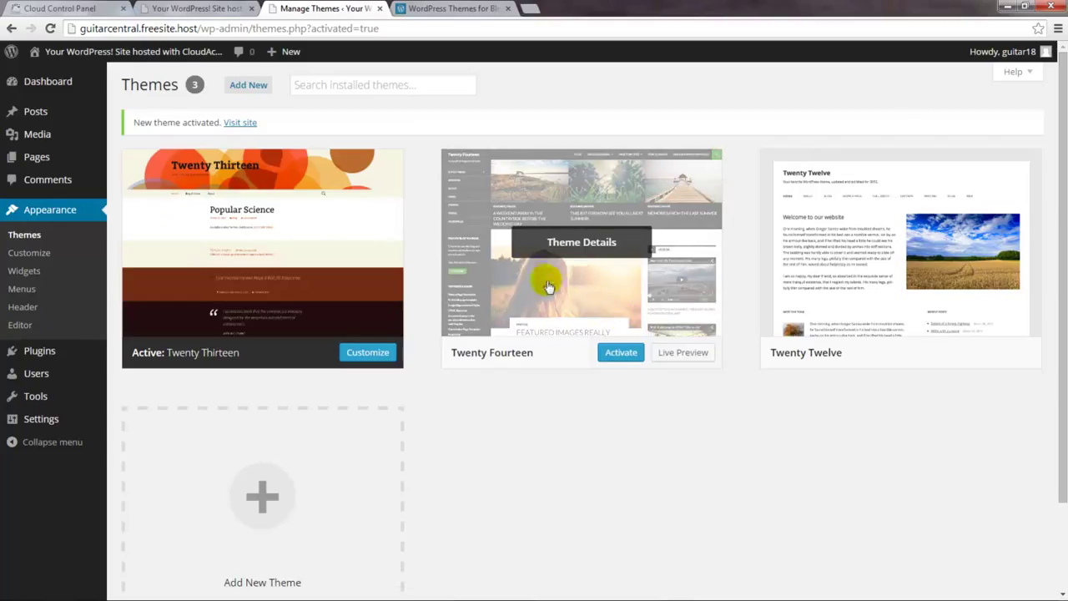
{"action": "left_click", "coordinate": [219, 12]}
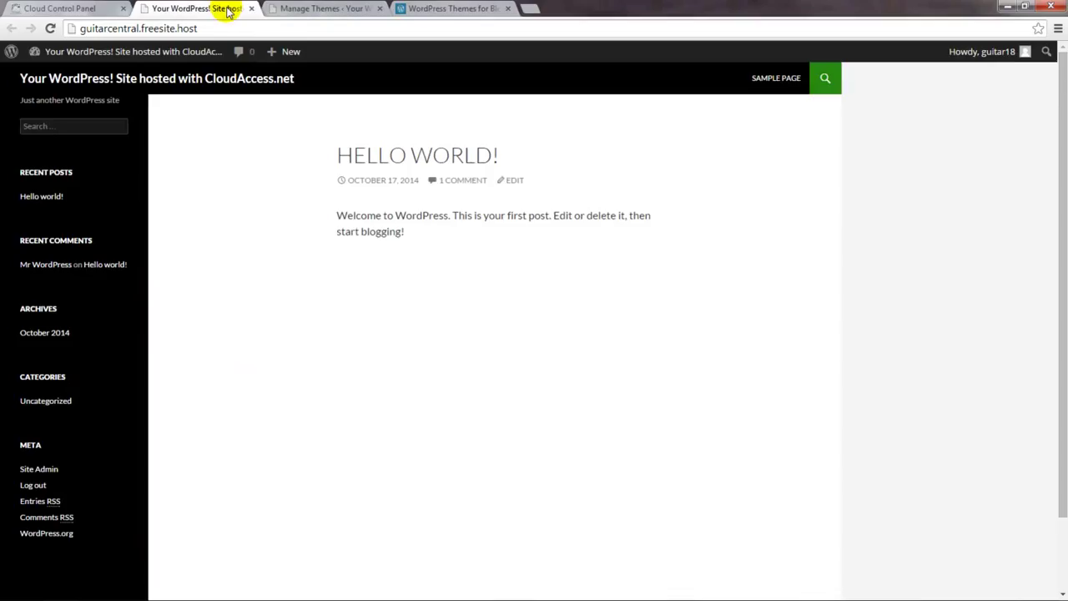
{"action": "left_click", "coordinate": [50, 28]}
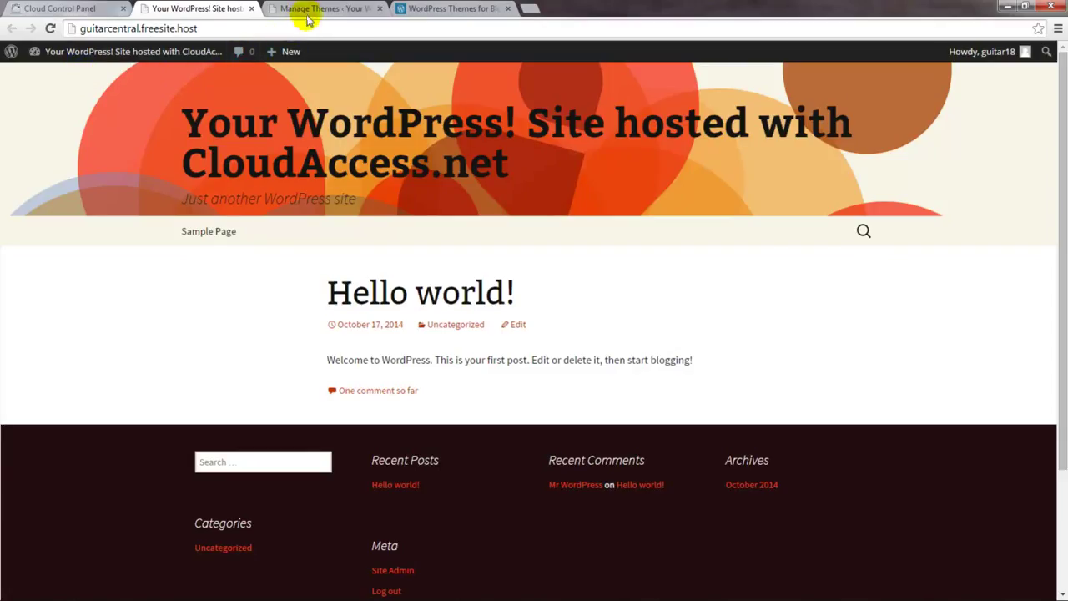
{"action": "left_click", "coordinate": [309, 12]}
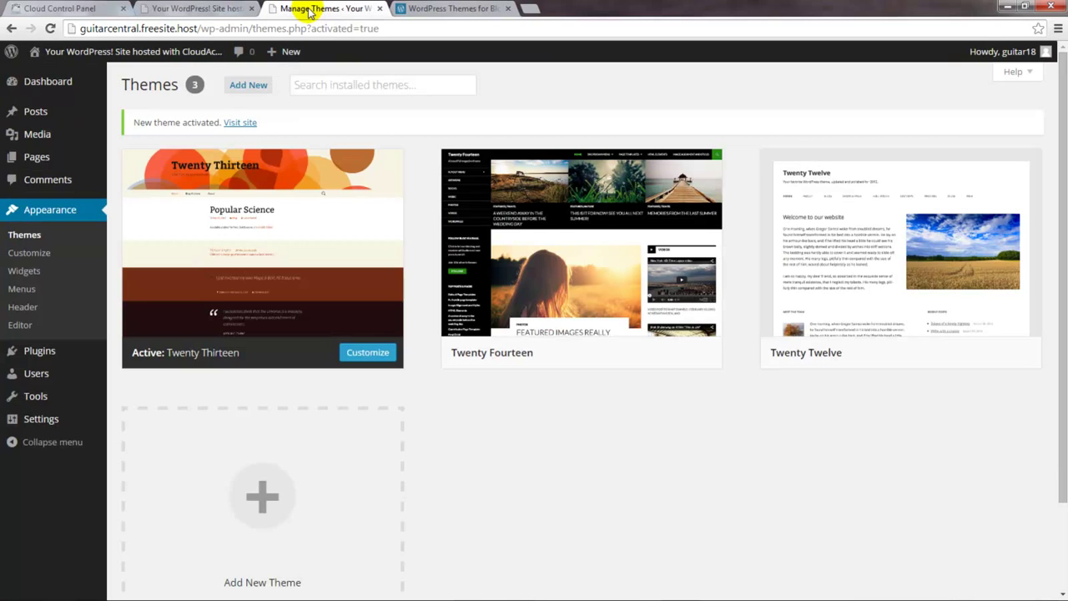
{"action": "mouse_move", "coordinate": [581, 251]}
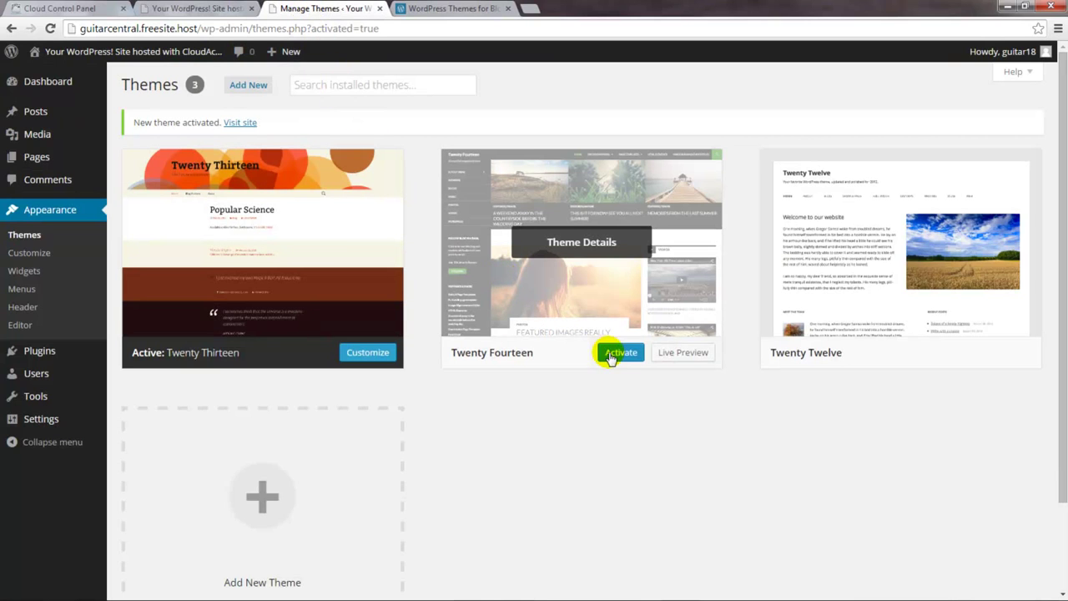
{"action": "left_click", "coordinate": [617, 353]}
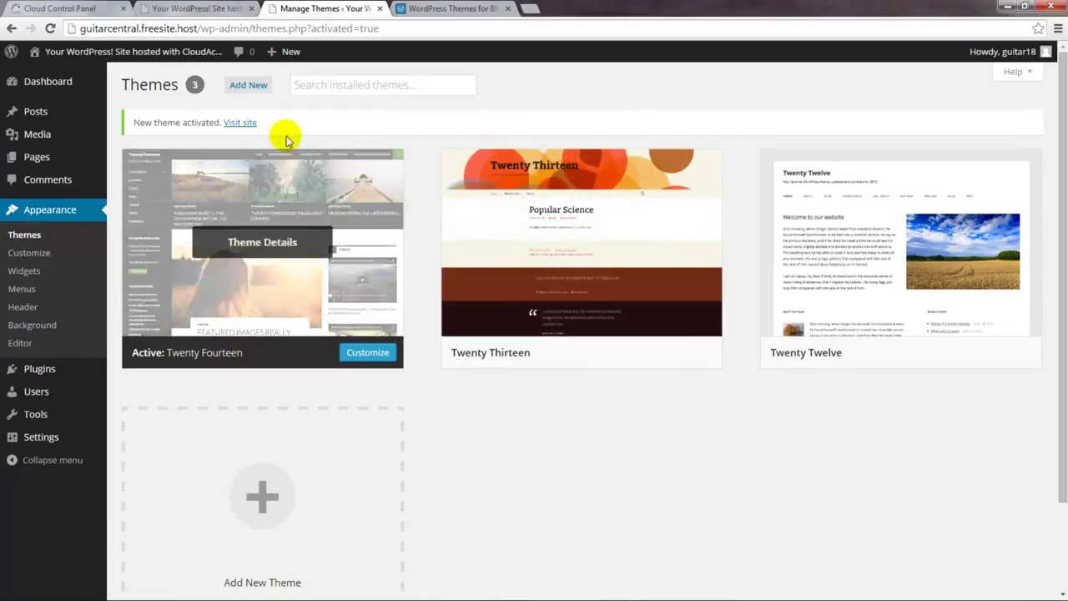
- Install the Simone theme from Add New and return to the installed themes list
{"action": "left_click", "coordinate": [248, 87]}
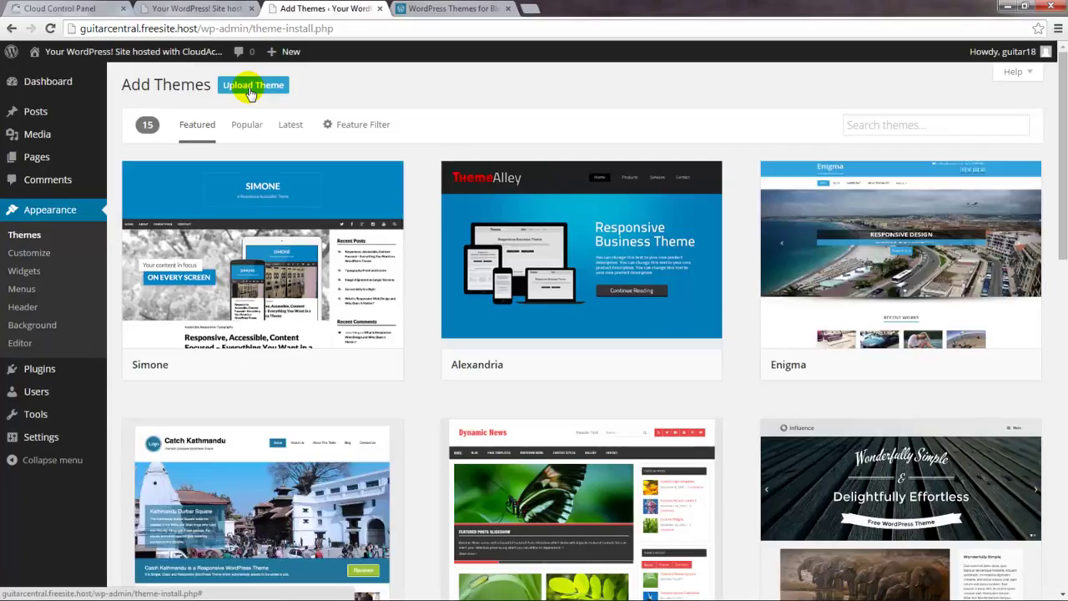
{"action": "mouse_move", "coordinate": [901, 242]}
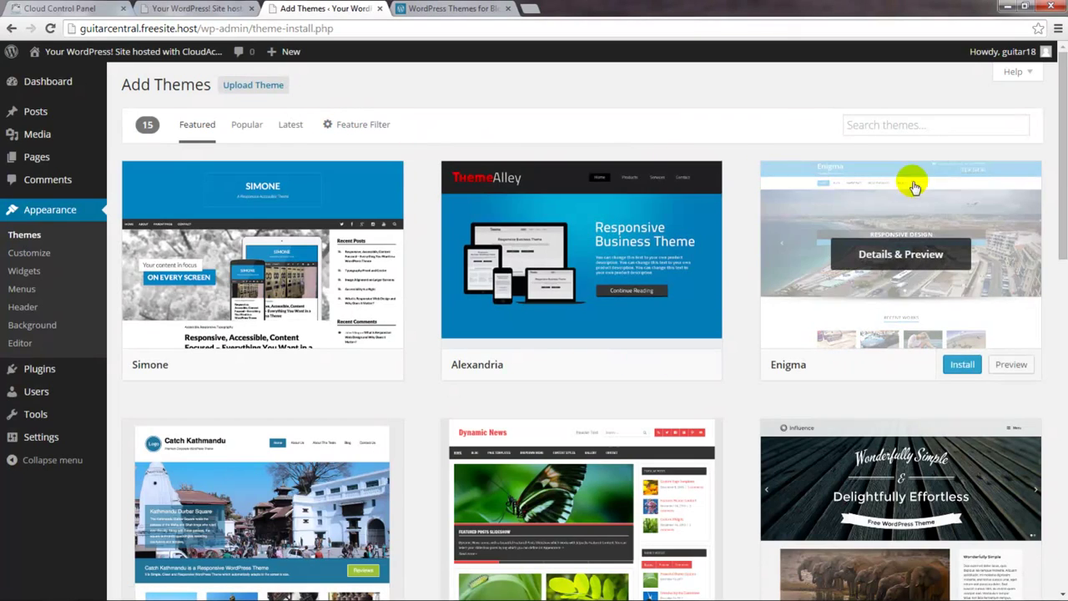
{"action": "mouse_move", "coordinate": [1062, 181]}
{"action": "left_mouse_down"}
{"action": "mouse_move", "coordinate": [1063, 278]}
{"action": "mouse_move", "coordinate": [1064, 173]}
{"action": "left_mouse_up"}
{"action": "mouse_move", "coordinate": [261, 267]}
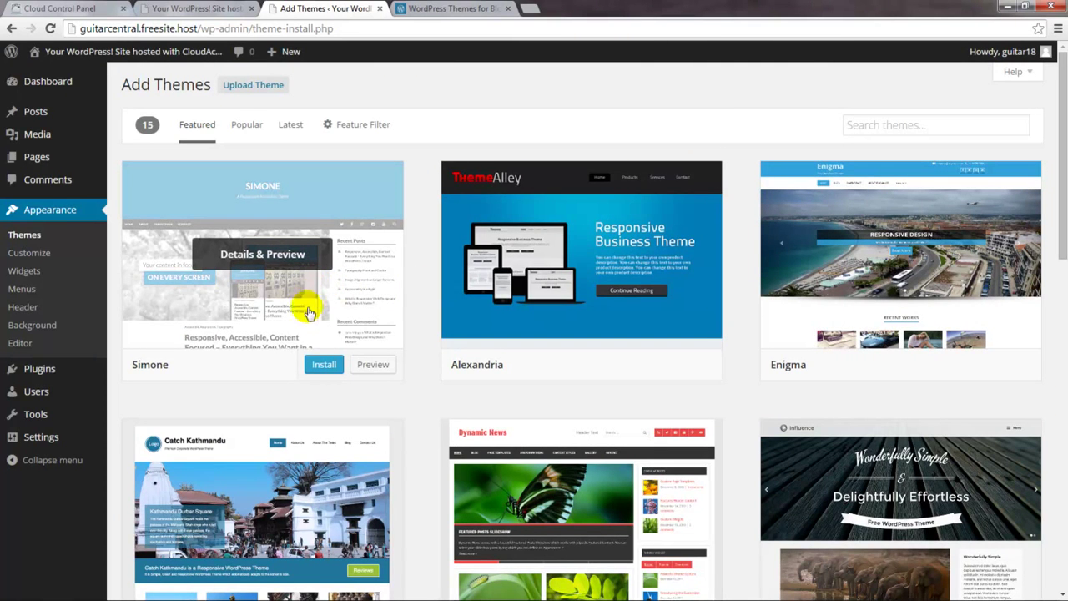
{"action": "left_click", "coordinate": [318, 364]}
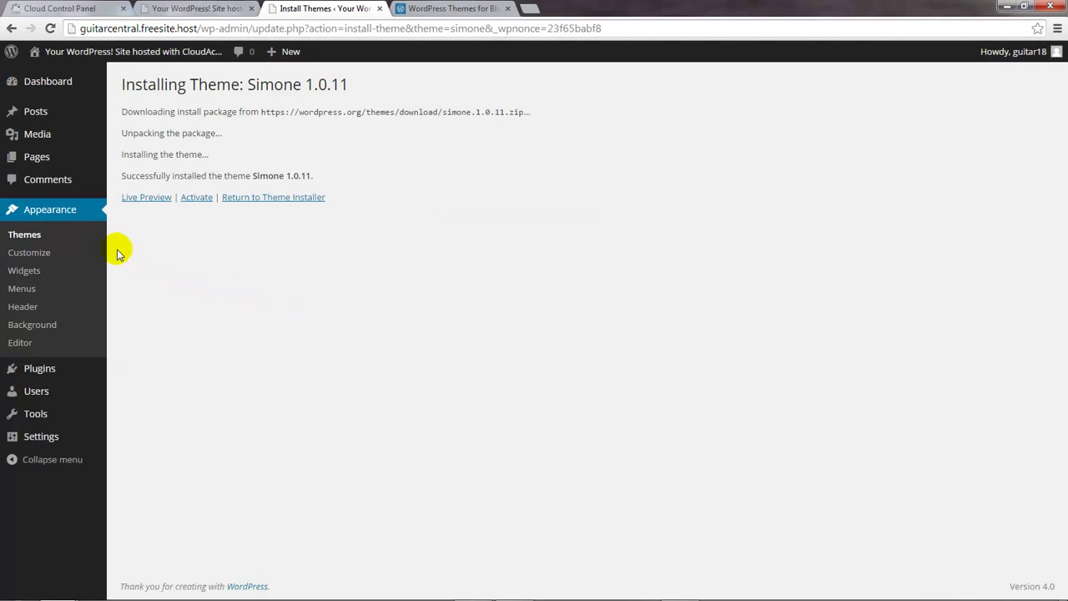
{"action": "left_click", "coordinate": [28, 237]}
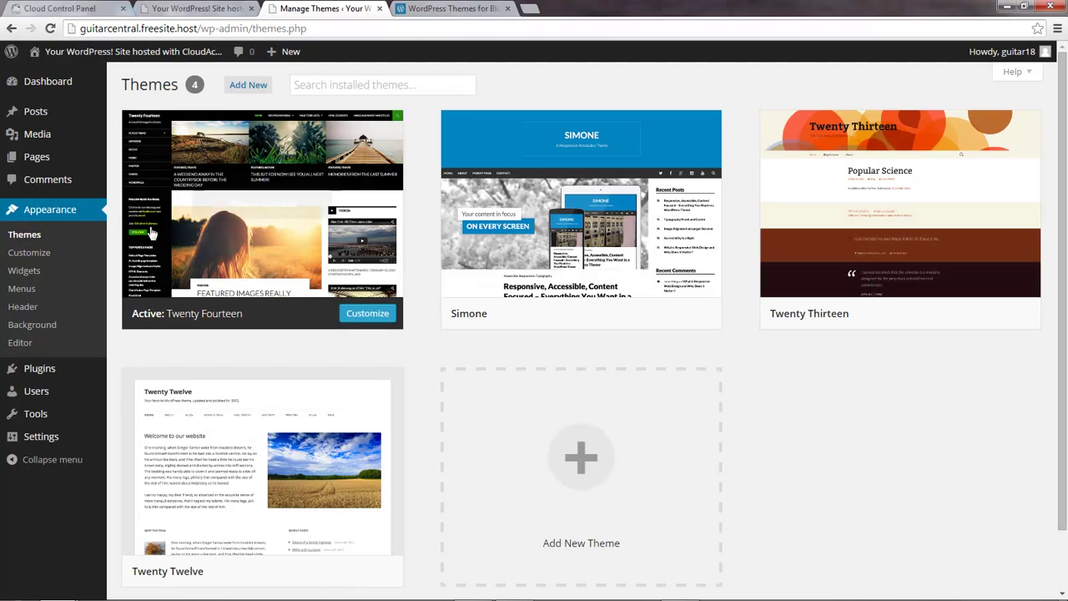
{"action": "left_click", "coordinate": [446, 10]}
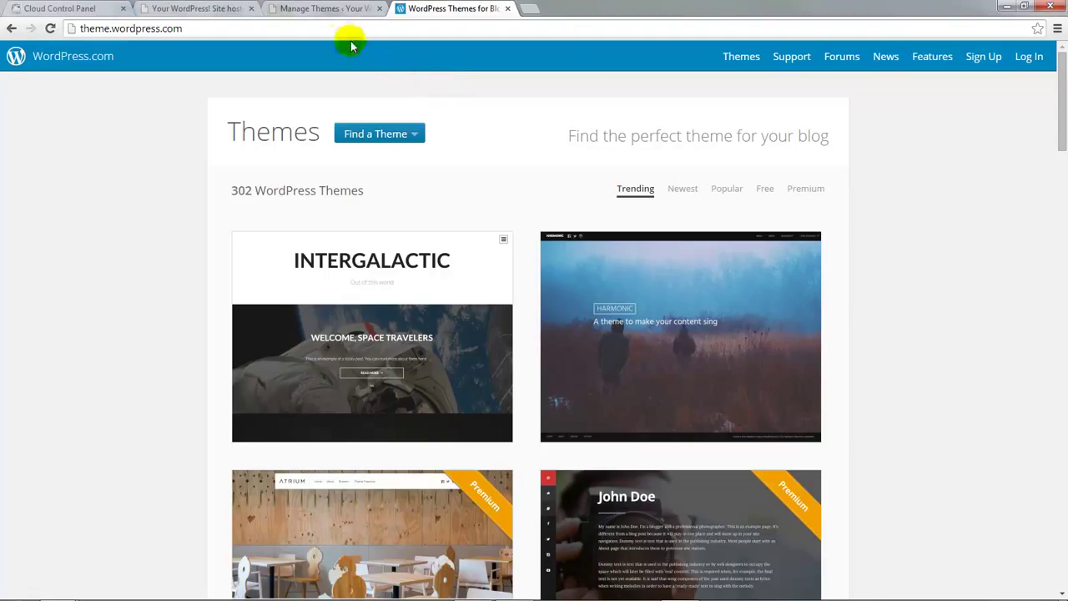
{"action": "left_click", "coordinate": [315, 10]}
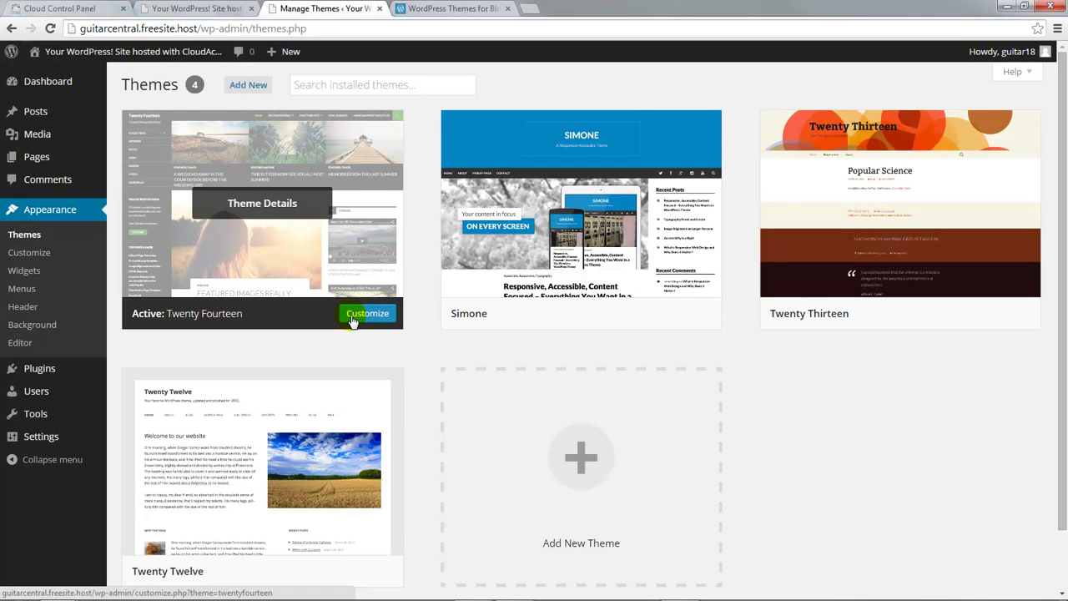
- Customize Twenty Fourteen and change the site title to 'Guitar Central'
{"action": "left_click", "coordinate": [351, 319]}
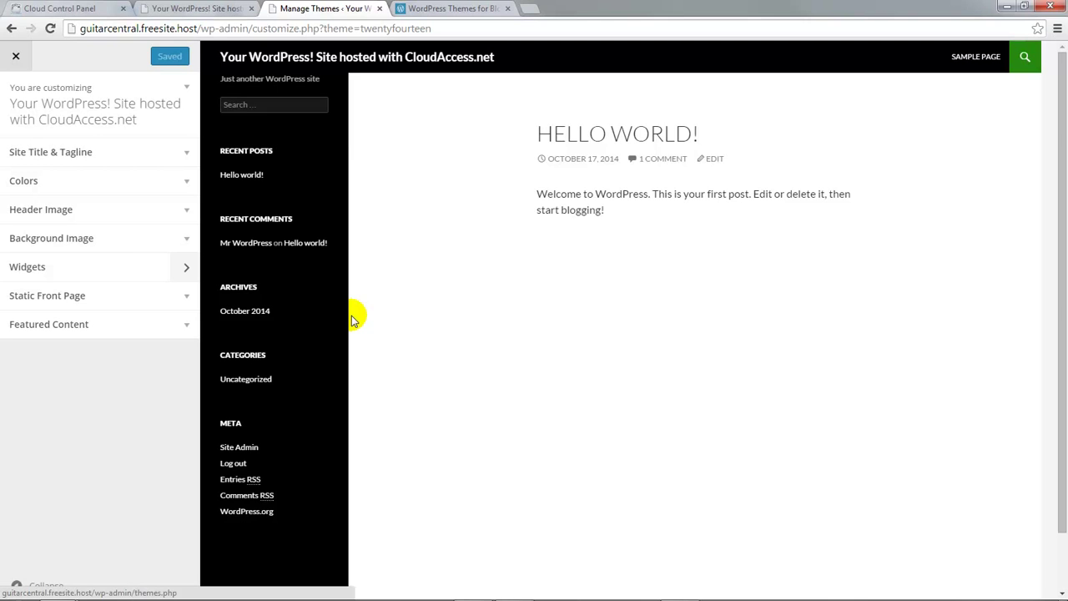
{"action": "left_click", "coordinate": [188, 160]}
{"action": "left_click", "coordinate": [172, 202]}
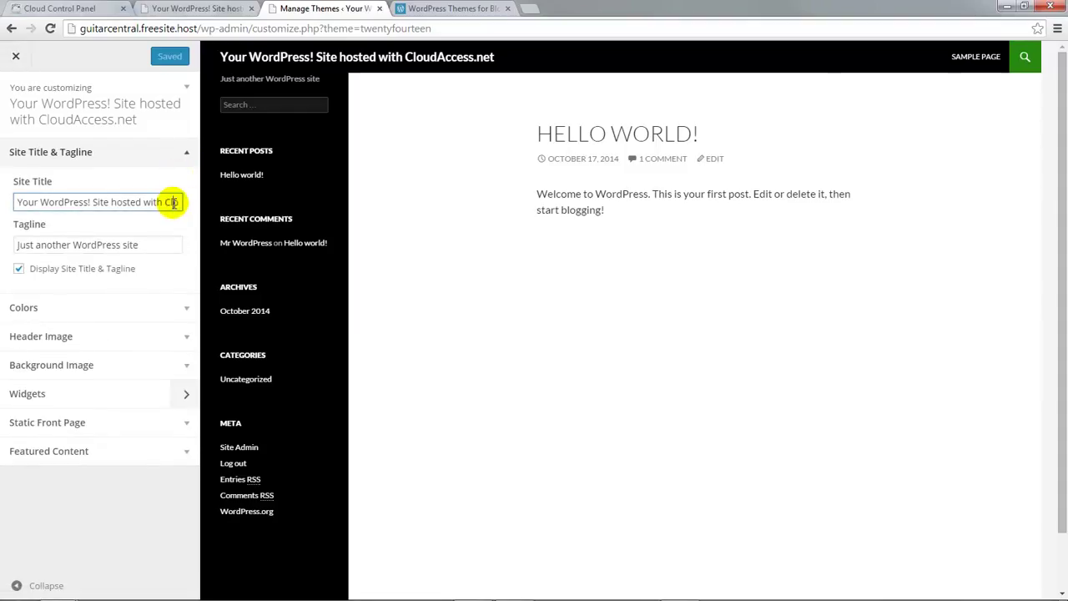
{"action": "triple_click", "coordinate": [172, 202]}
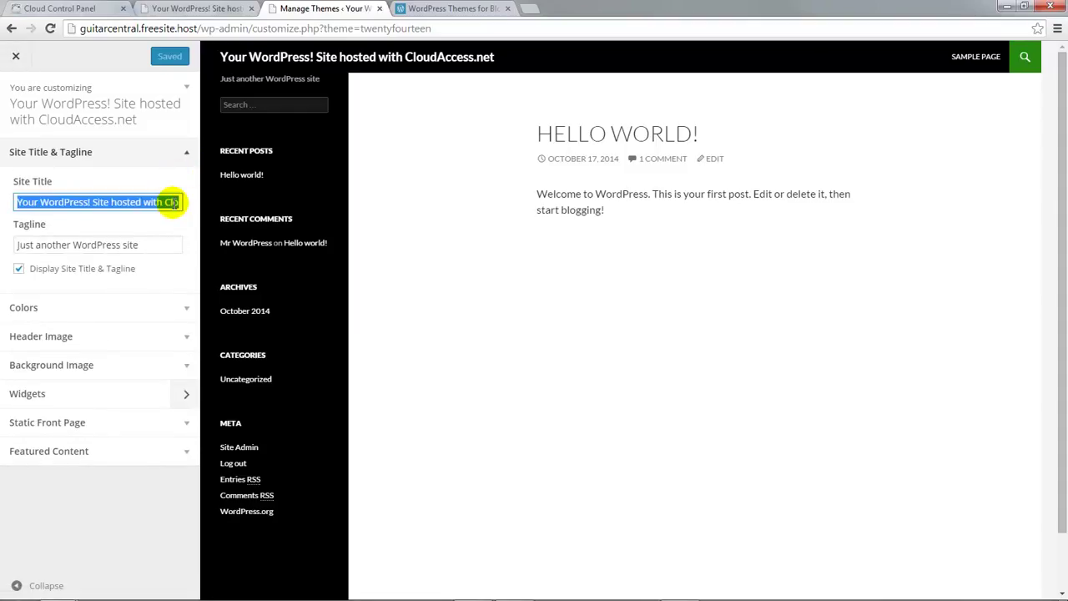
{"action": "type", "text": "Gu"}
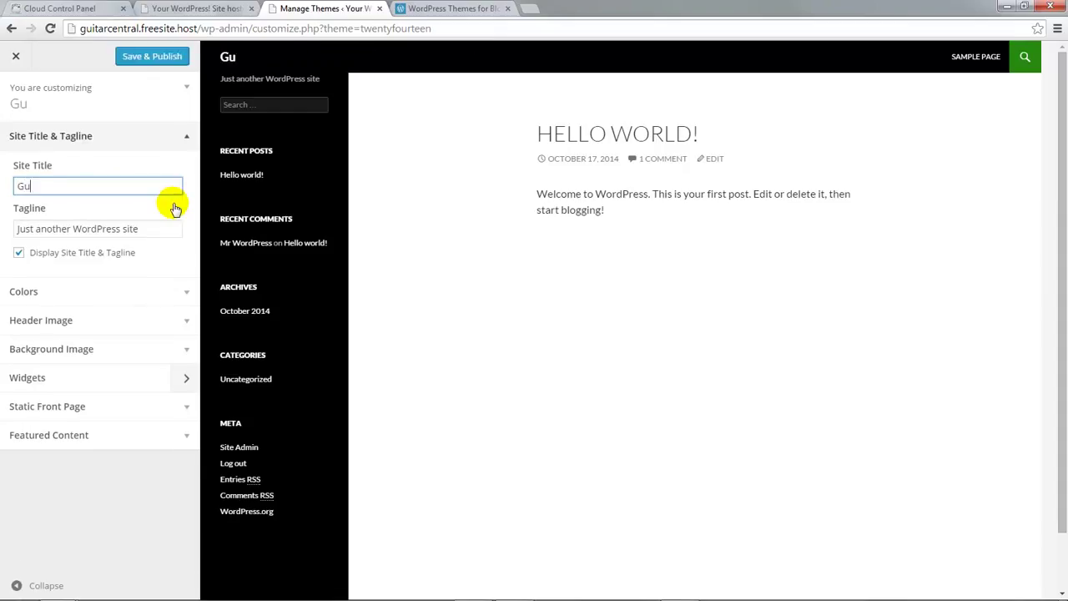
{"action": "type", "text": "itar Cen"}
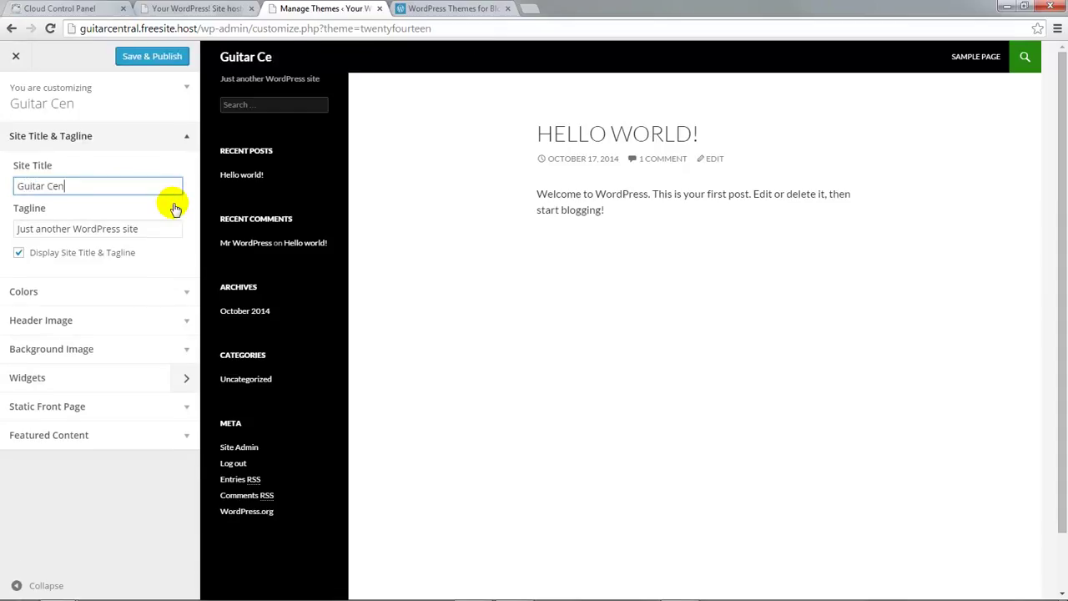
{"action": "type", "text": "tral"}
- Set the tagline to 'Your one stop guitar shop', keeping title and tagline displayed
{"action": "left_click", "coordinate": [141, 229]}
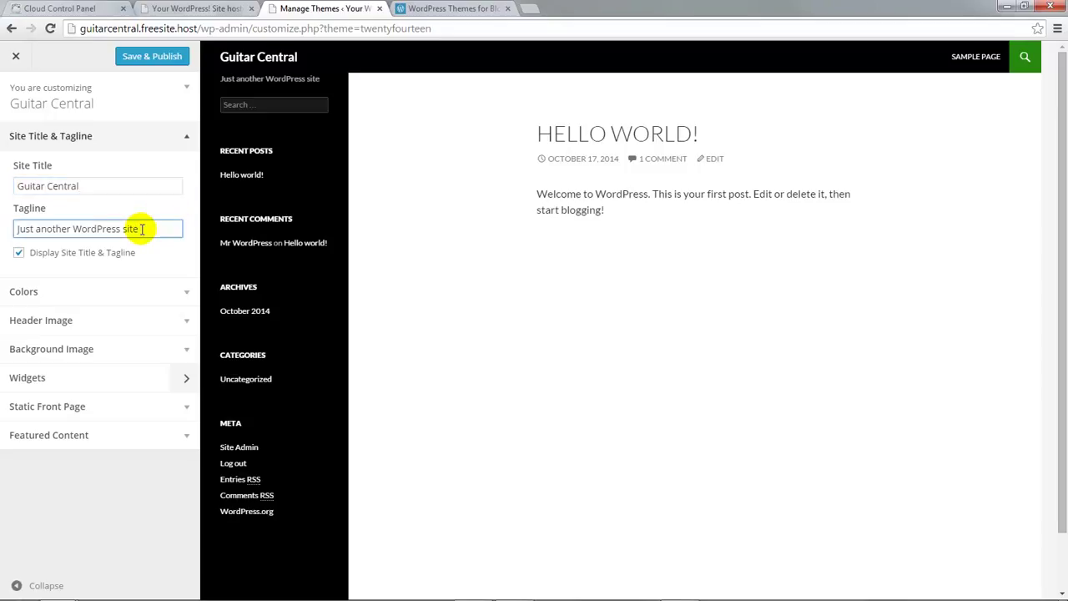
{"action": "triple_click", "coordinate": [143, 230]}
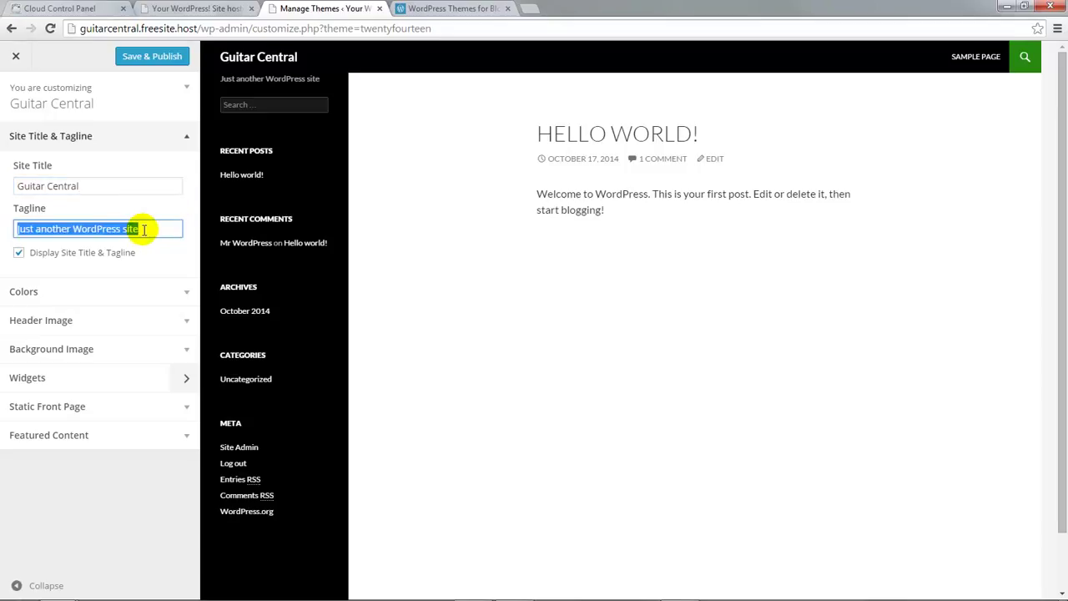
{"action": "type", "text": "Your one s"}
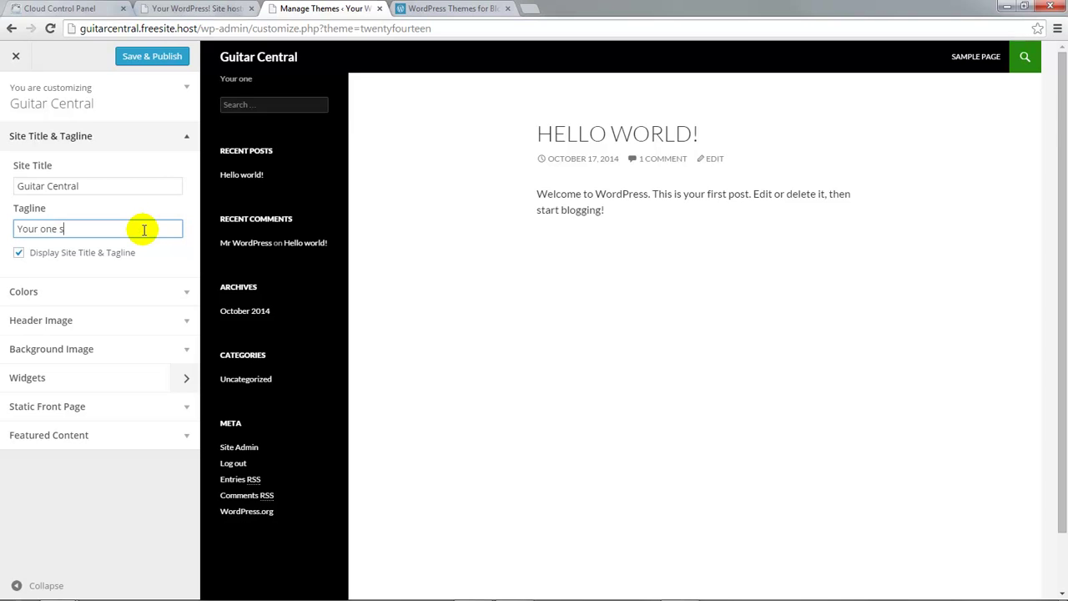
{"action": "type", "text": "top guitar sh"}
{"action": "type", "text": "op"}
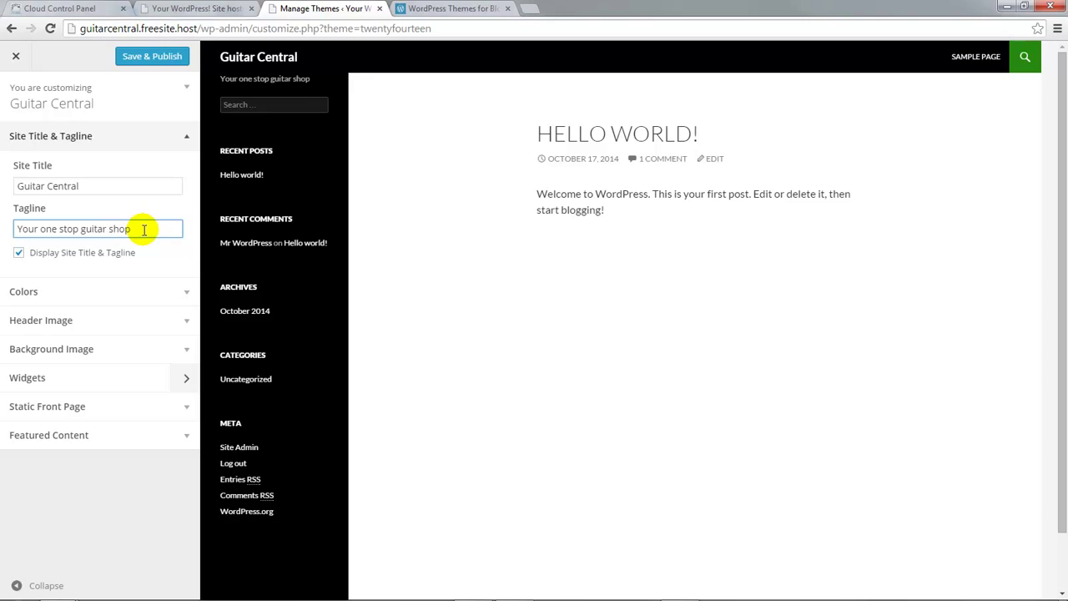
{"action": "left_click", "coordinate": [18, 254]}
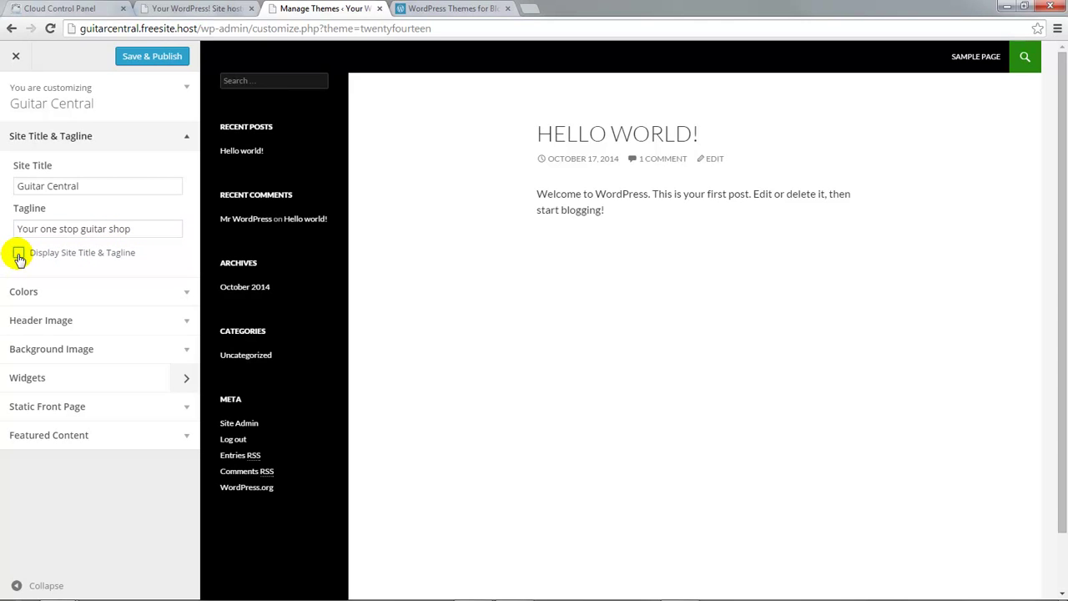
{"action": "left_click", "coordinate": [19, 254]}
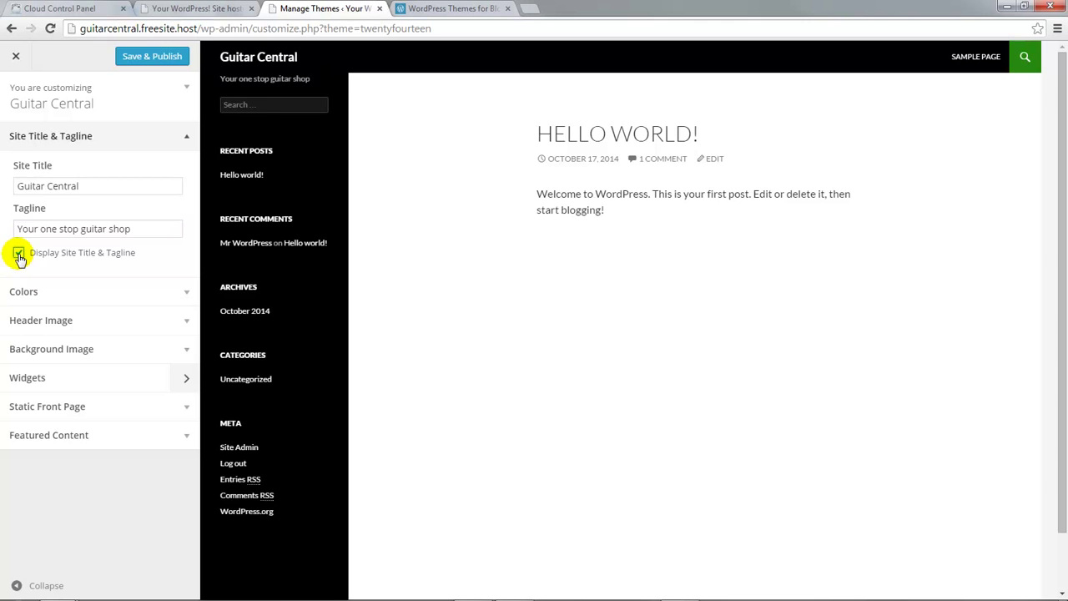
- Set the site title colour and background colour both to orange #dd9933
{"action": "left_click", "coordinate": [185, 296]}
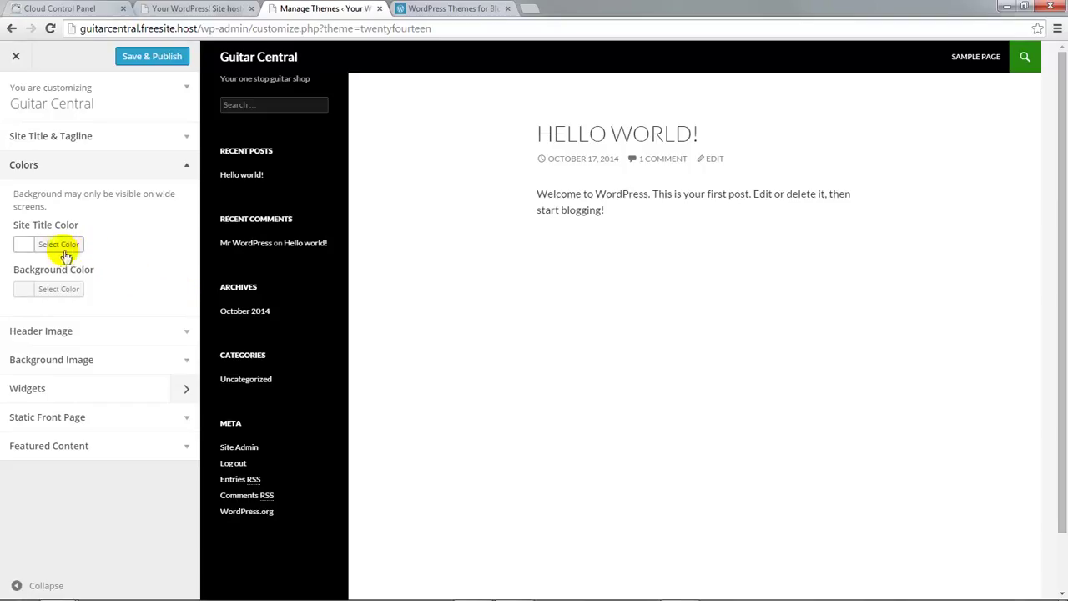
{"action": "left_click", "coordinate": [25, 248]}
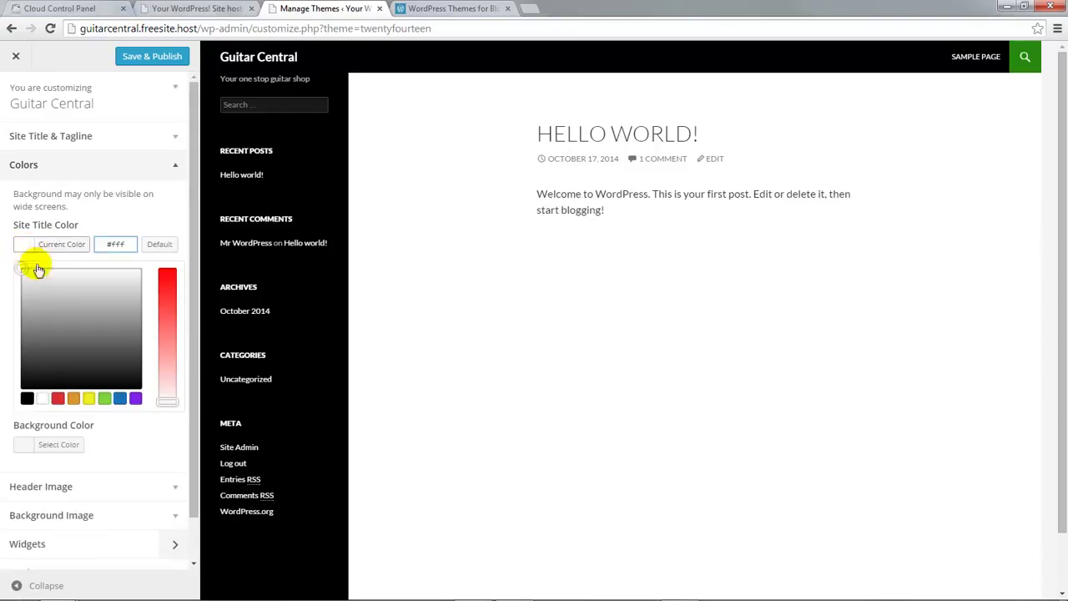
{"action": "left_click", "coordinate": [73, 399]}
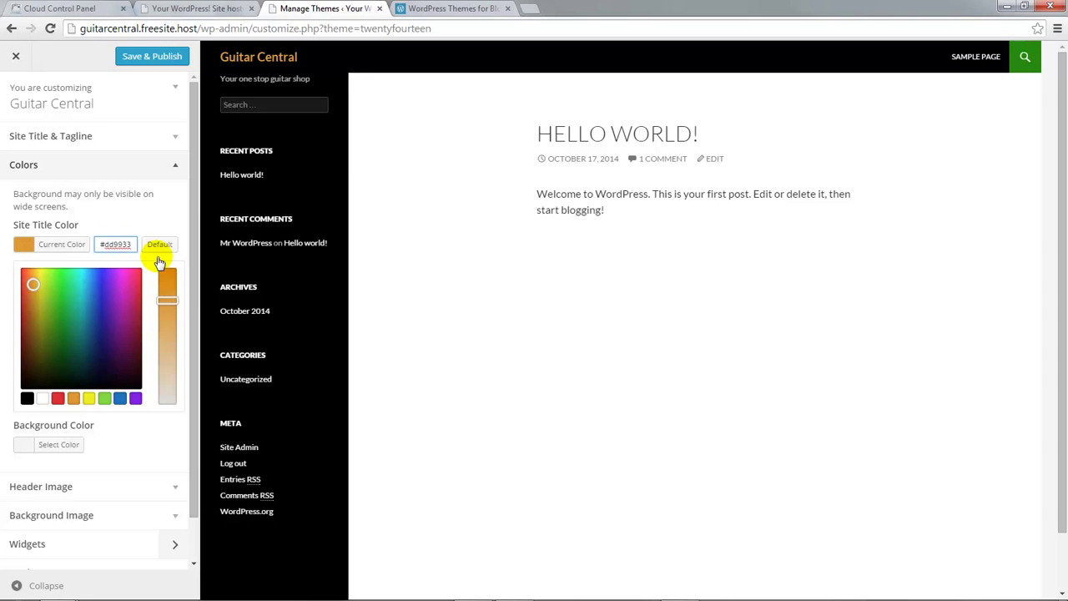
{"action": "left_click", "coordinate": [160, 226]}
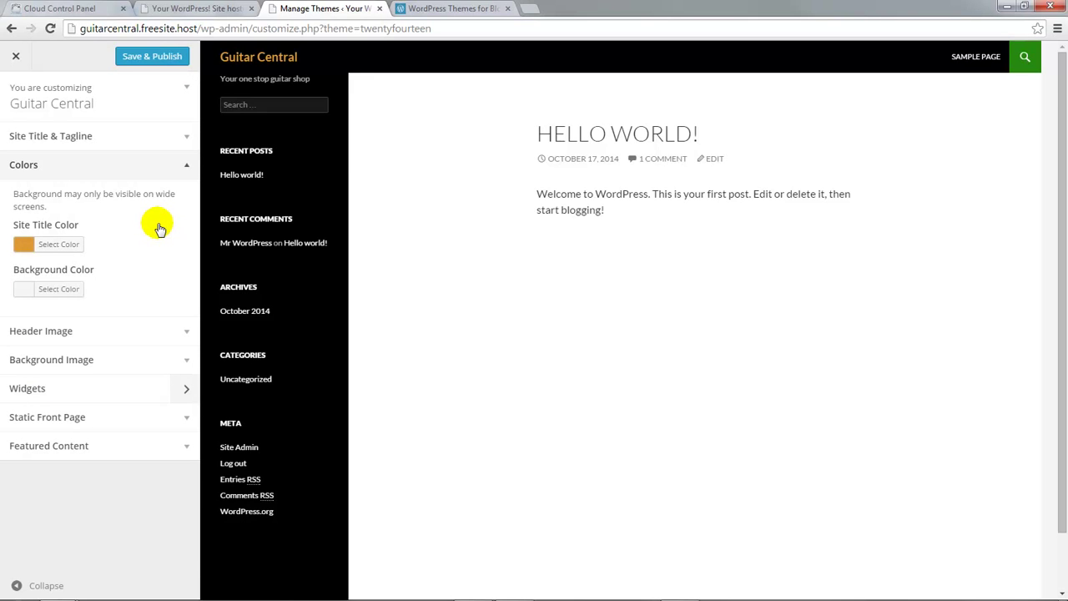
{"action": "left_click", "coordinate": [68, 292]}
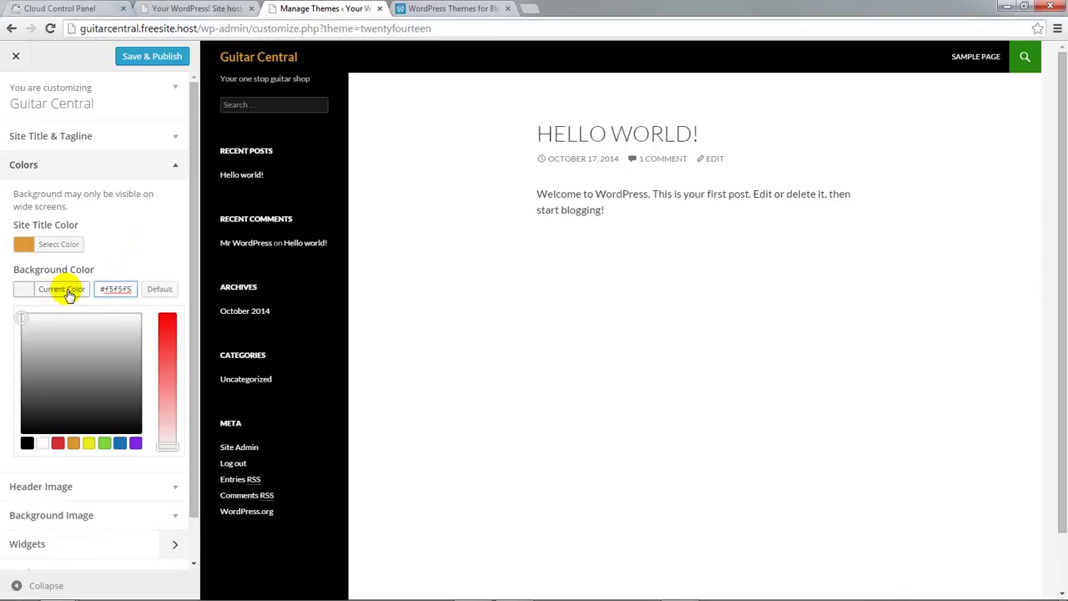
{"action": "left_click", "coordinate": [73, 445]}
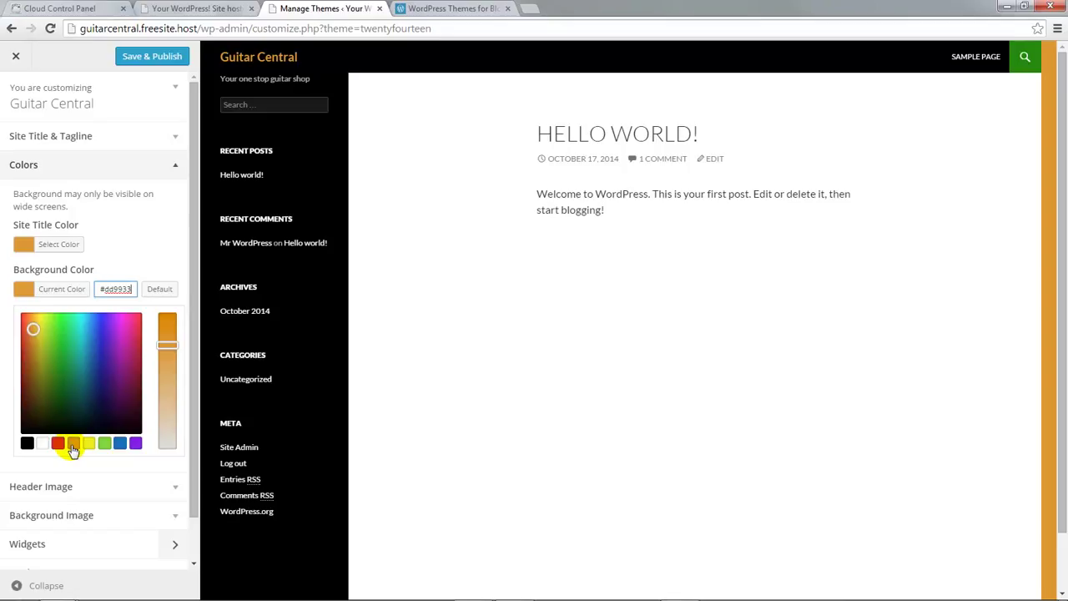
- Publish the orange colours, check the live site, and return to the customizer
{"action": "left_click", "coordinate": [174, 59]}
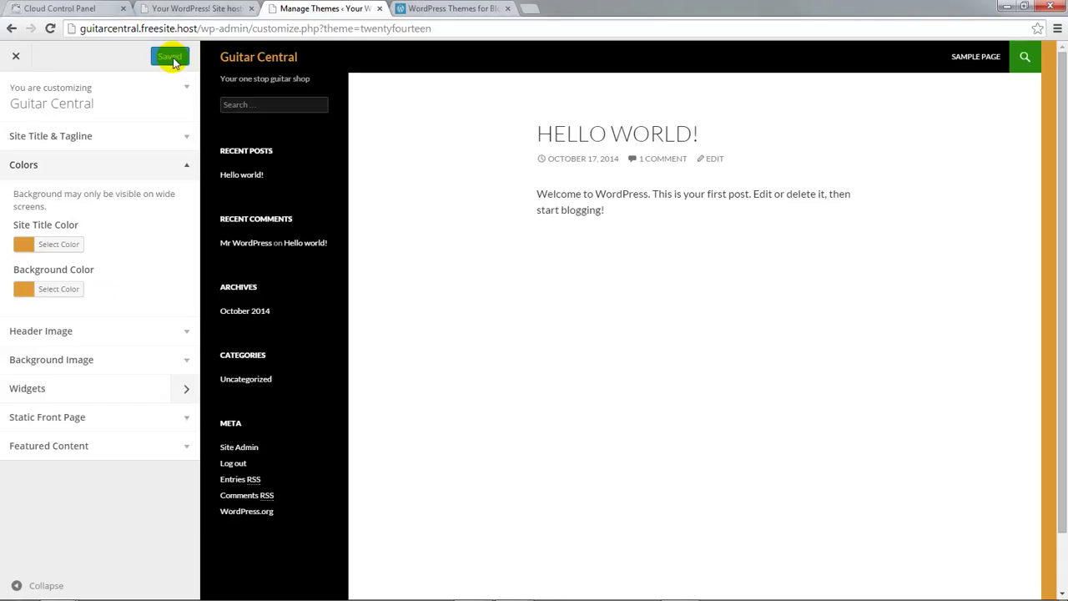
{"action": "left_click", "coordinate": [183, 8]}
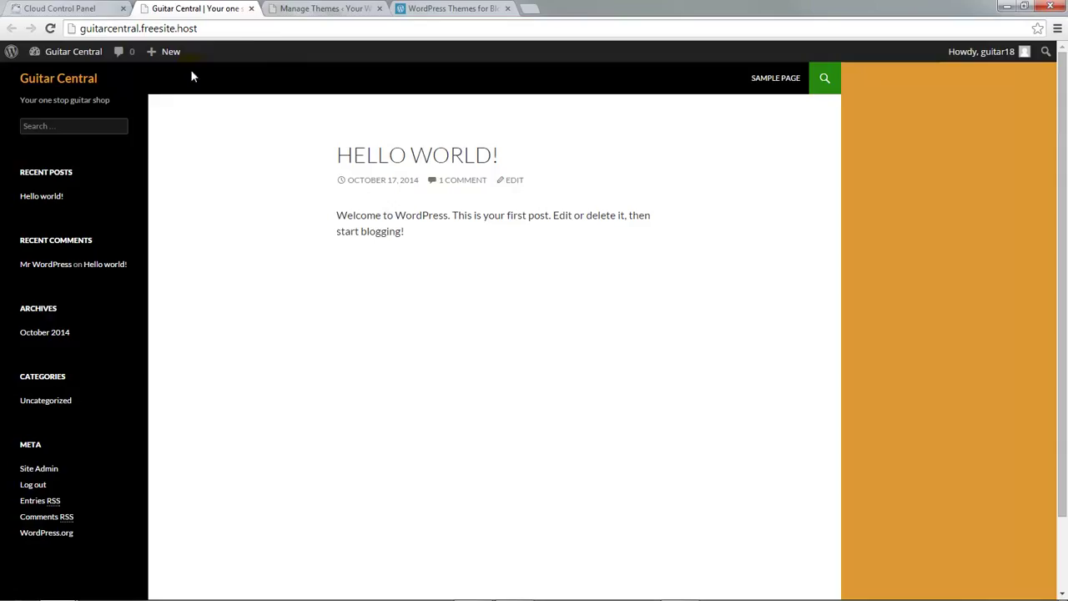
{"action": "left_click", "coordinate": [299, 10]}
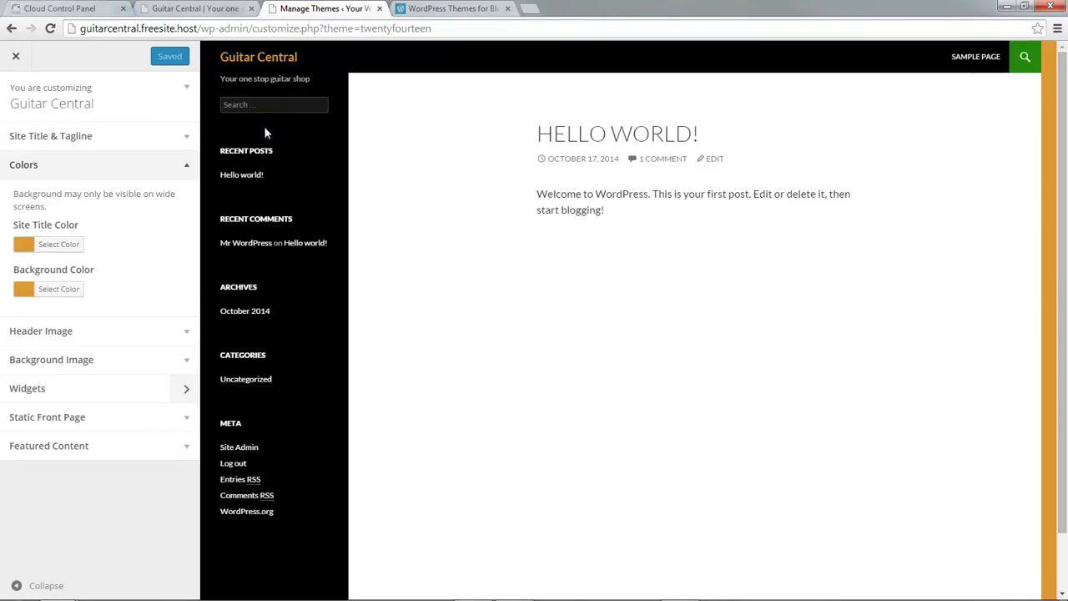
- Upload wpheader.jpg and choose it as the new header image
{"action": "left_click", "coordinate": [191, 331]}
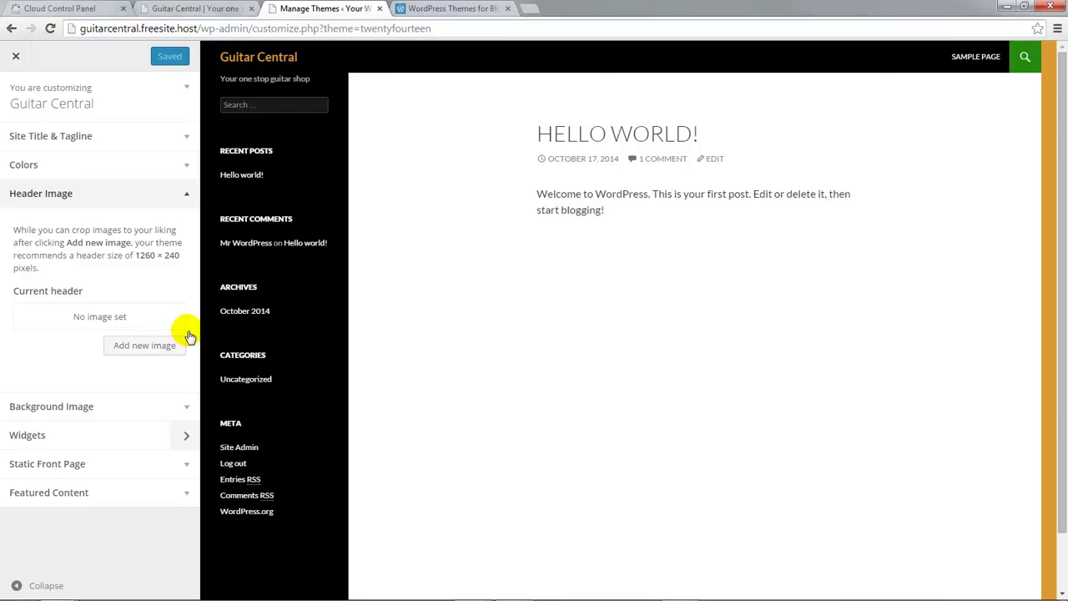
{"action": "left_click", "coordinate": [142, 350]}
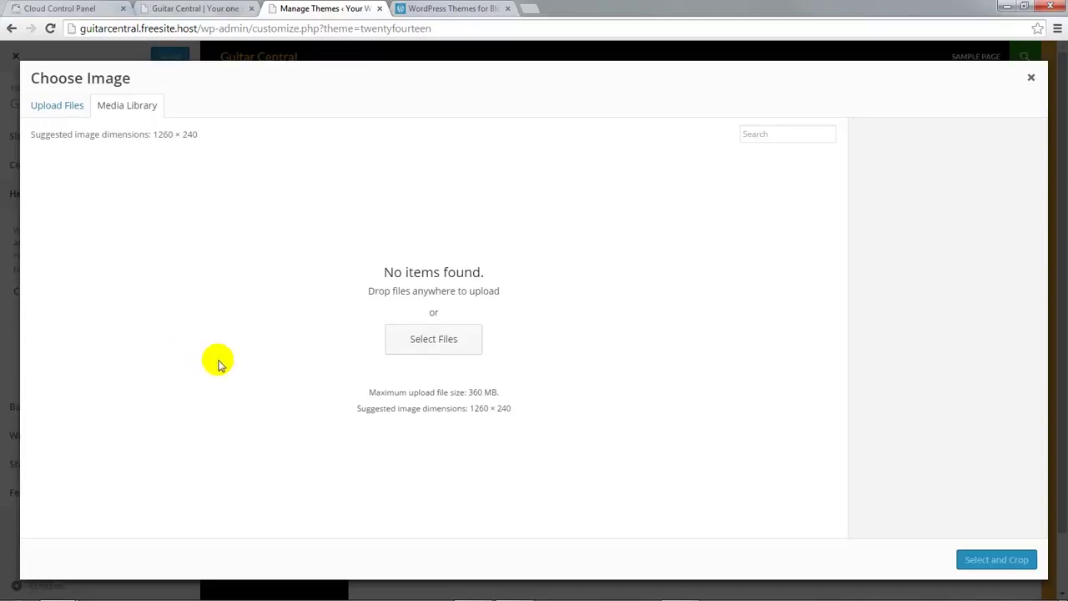
{"action": "left_click", "coordinate": [427, 351]}
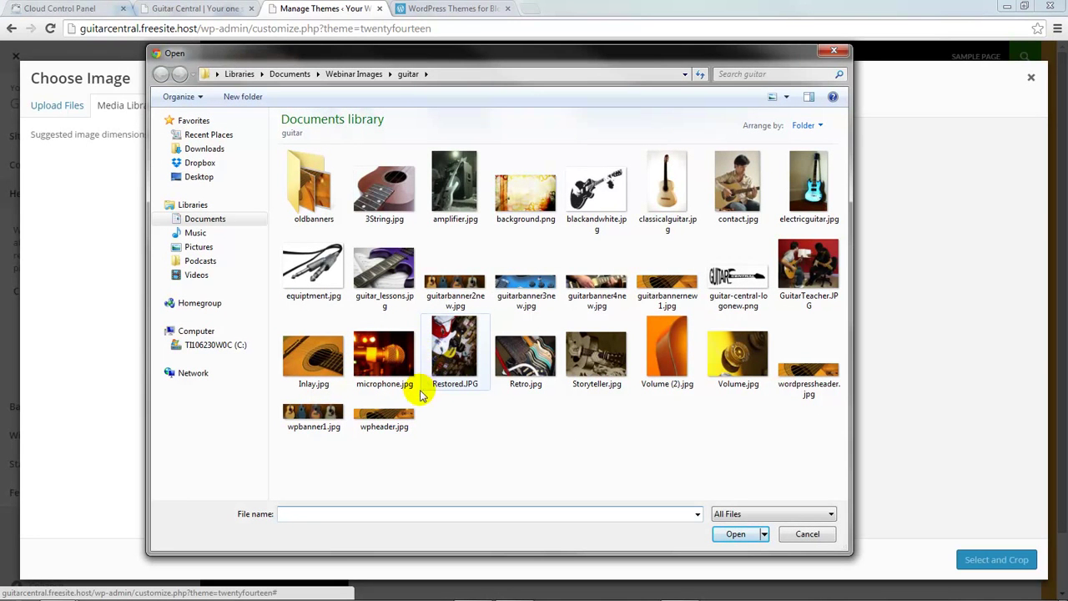
{"action": "double_click", "coordinate": [400, 417]}
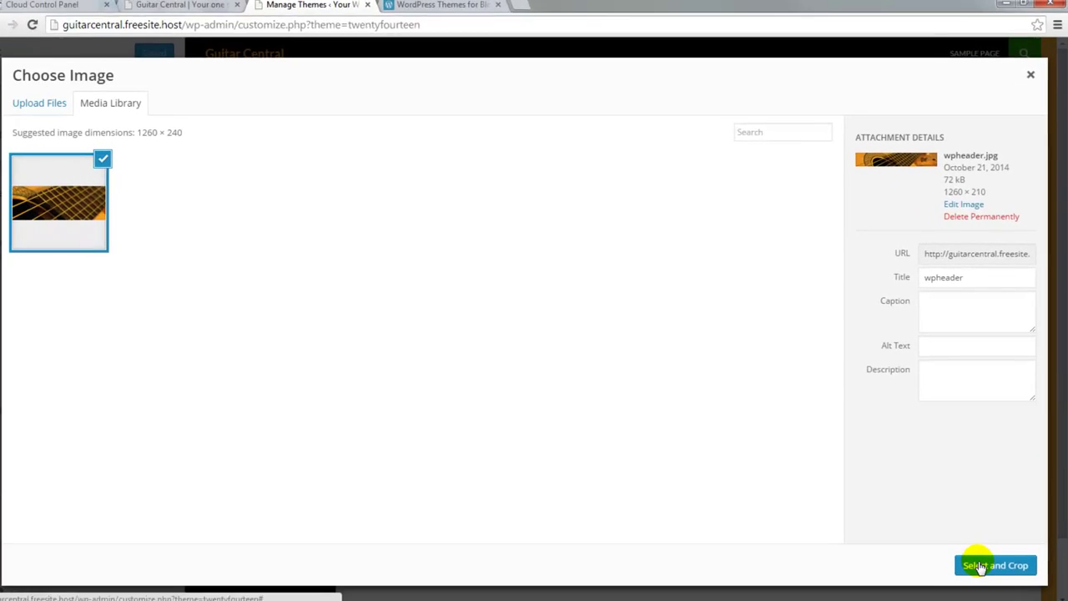
- Crop the guitar header with the crop box shifted right and apply it
{"action": "left_click", "coordinate": [981, 560]}
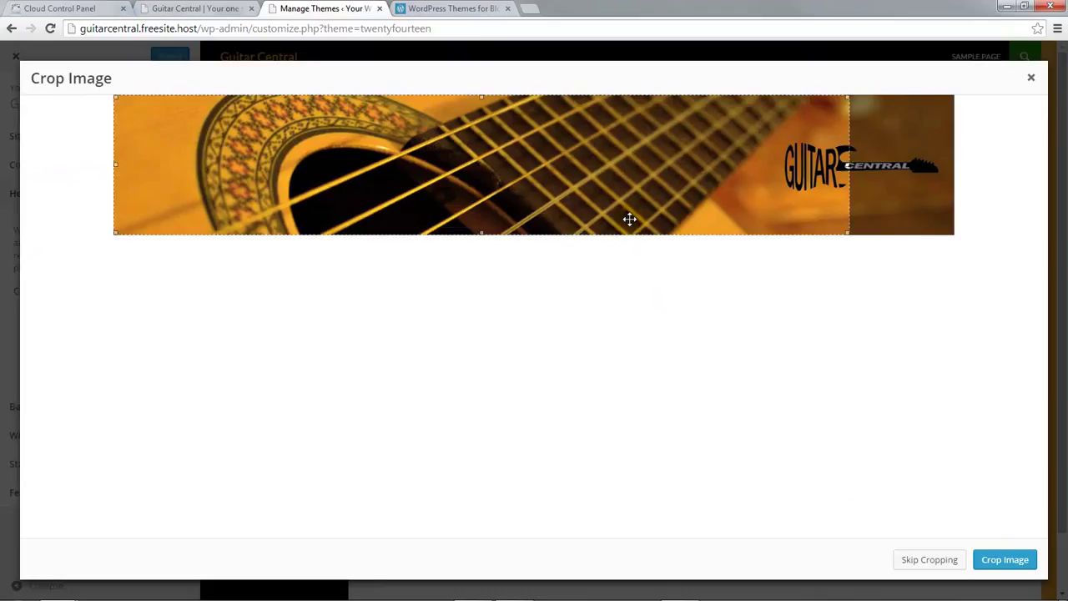
{"action": "left_click_drag", "start_coordinate": [627, 218], "coordinate": [719, 223]}
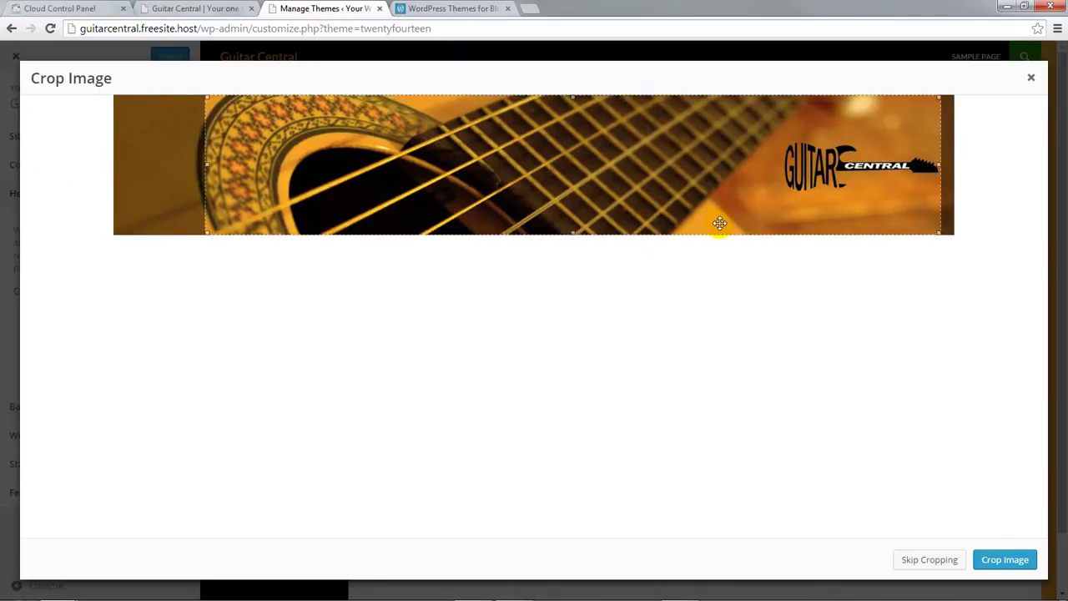
{"action": "left_click_drag", "start_coordinate": [719, 222], "coordinate": [721, 223]}
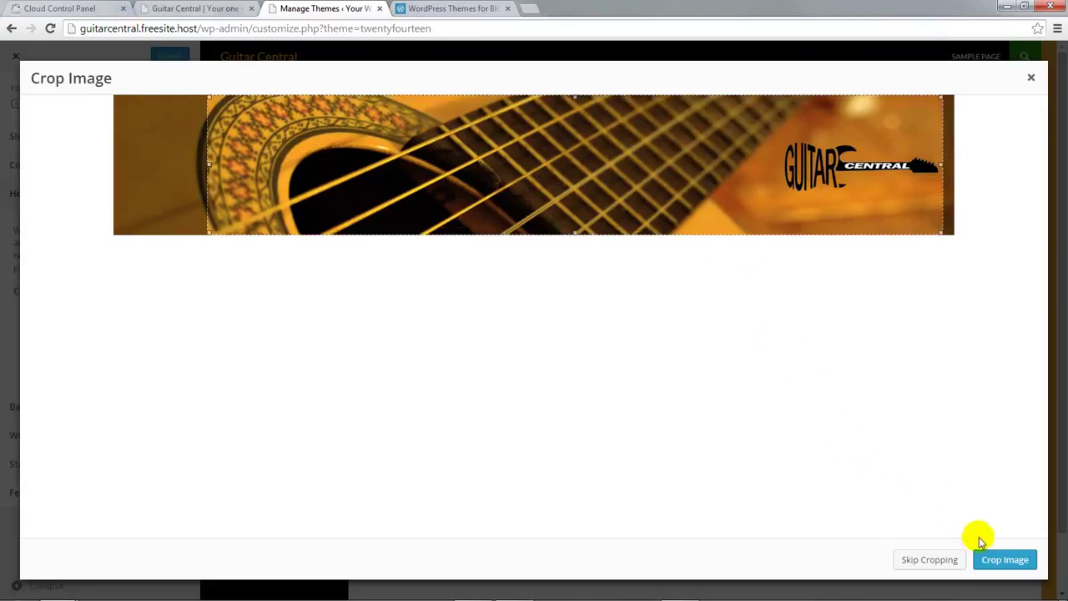
{"action": "left_click", "coordinate": [998, 562]}
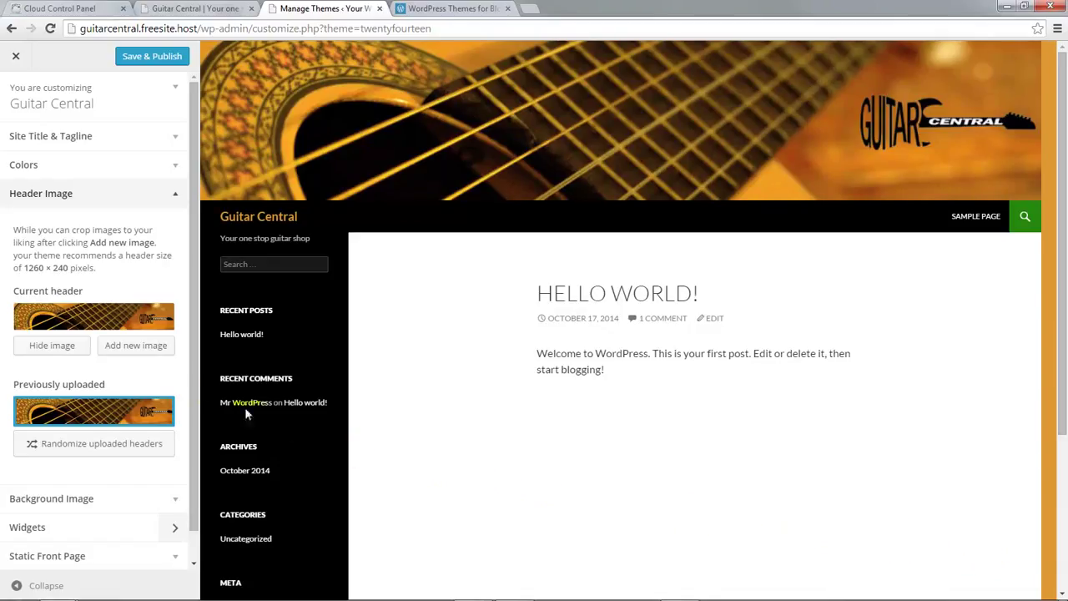
- Upload background.png as the site's tiled background image
{"action": "left_click", "coordinate": [173, 197]}
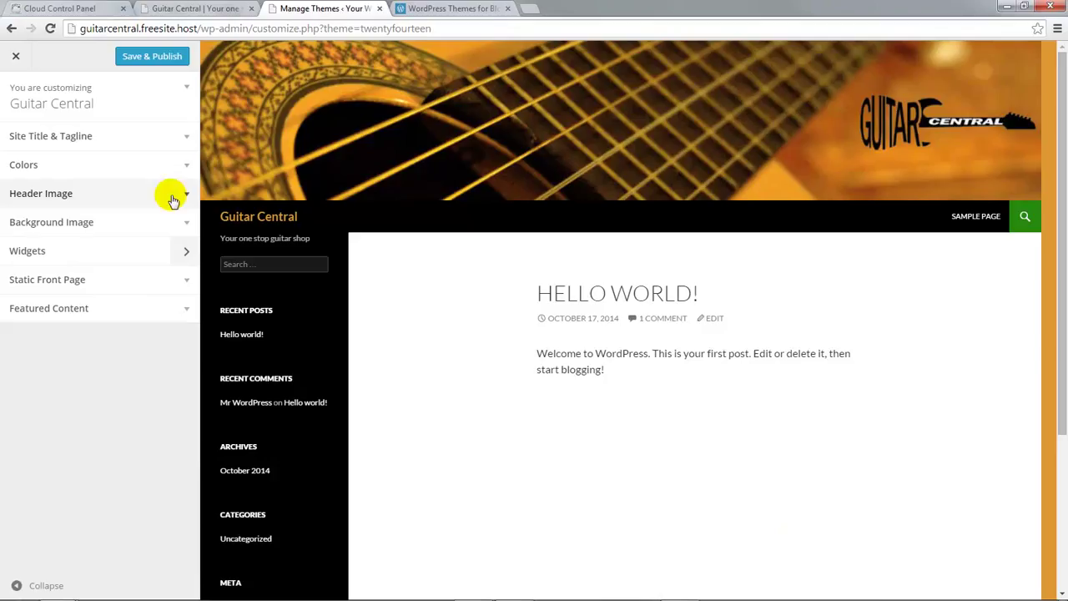
{"action": "left_click", "coordinate": [187, 223]}
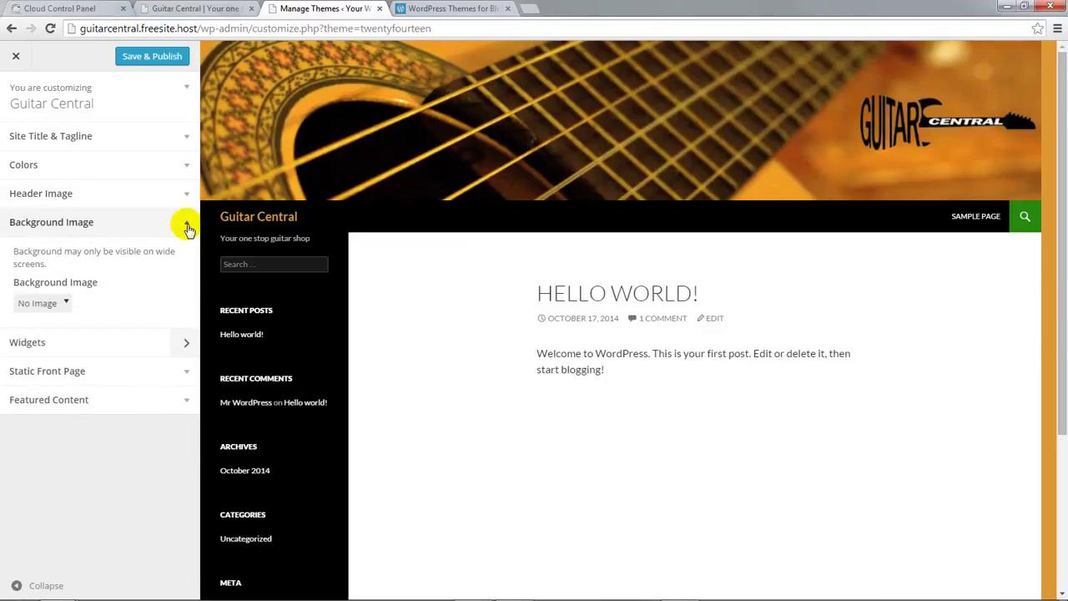
{"action": "left_click", "coordinate": [47, 305]}
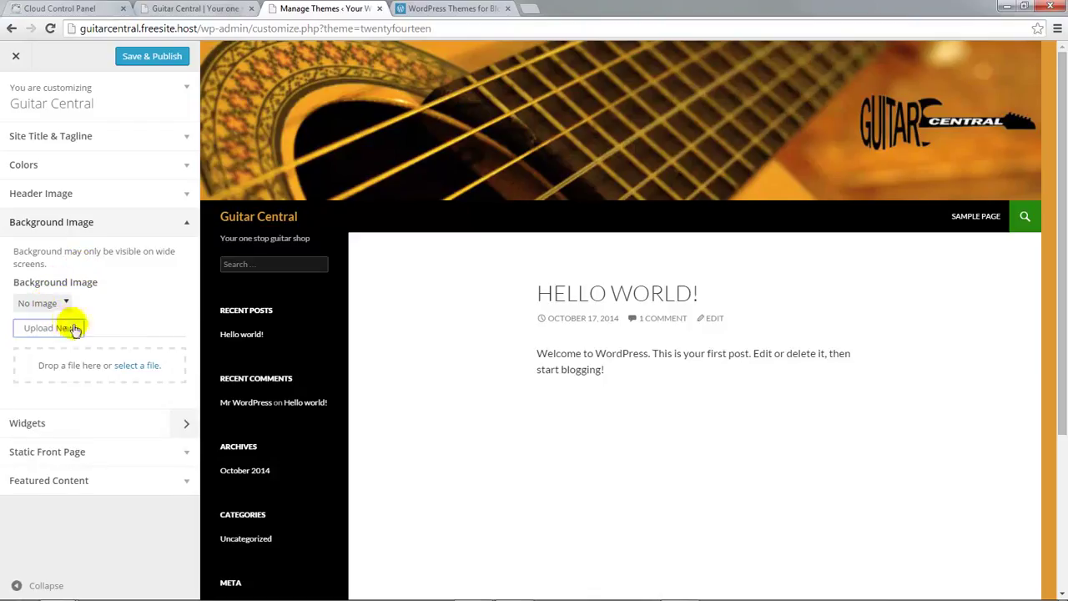
{"action": "left_click", "coordinate": [129, 368]}
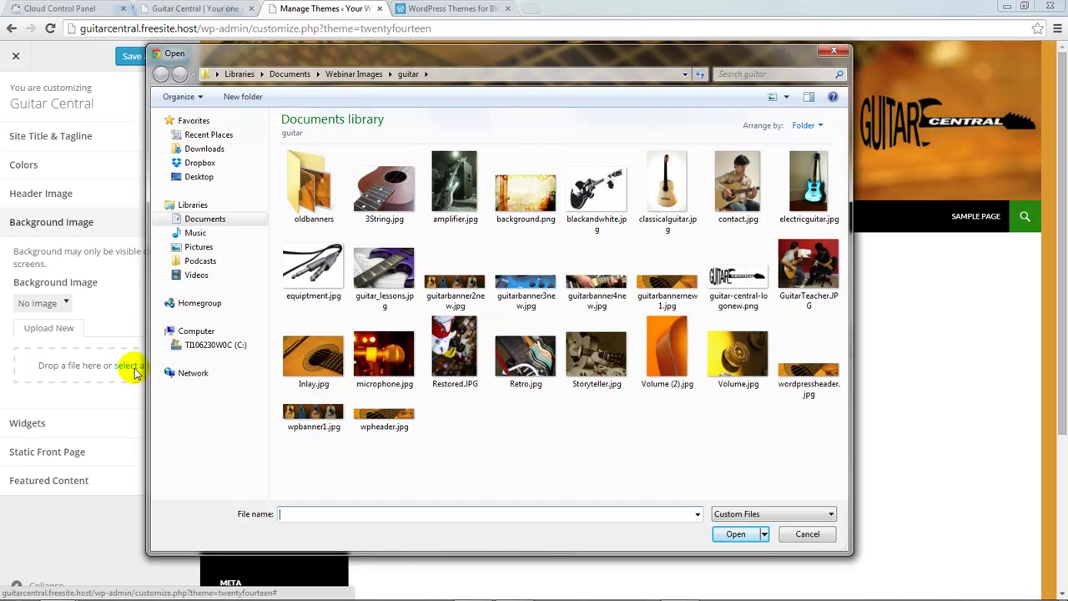
{"action": "double_click", "coordinate": [515, 207]}
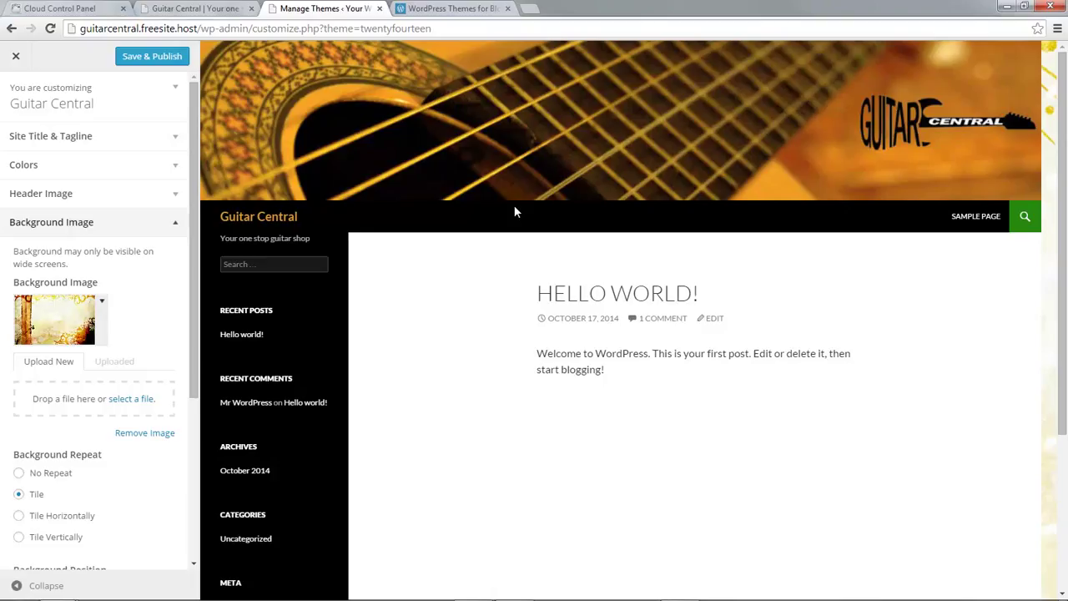
- Publish the header and background changes and reload the live Guitar Central site
{"action": "left_click", "coordinate": [159, 60]}
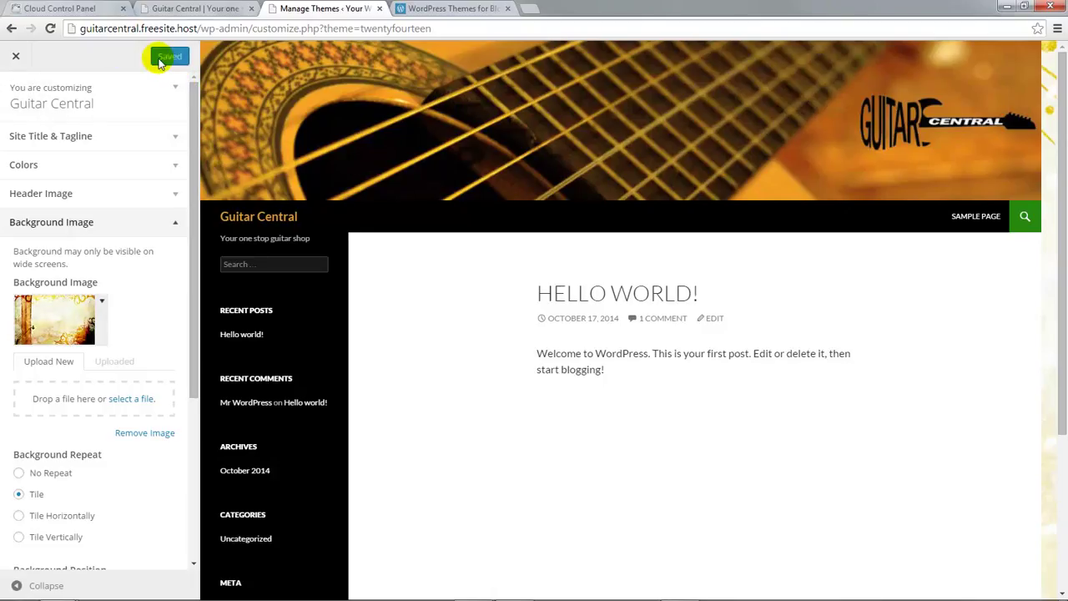
{"action": "left_click", "coordinate": [190, 8]}
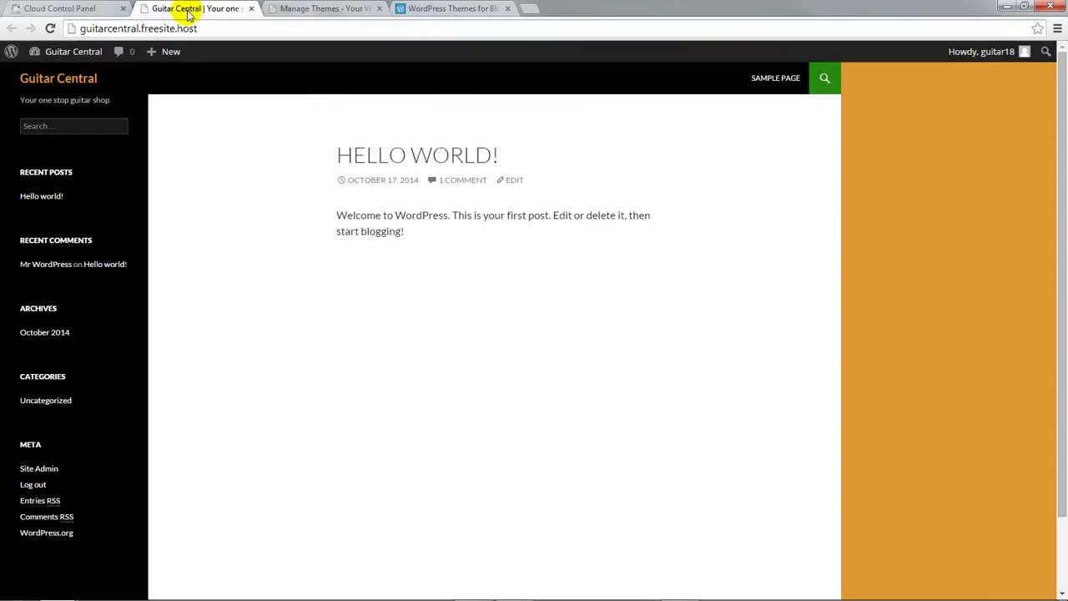
{"action": "left_click", "coordinate": [50, 28]}
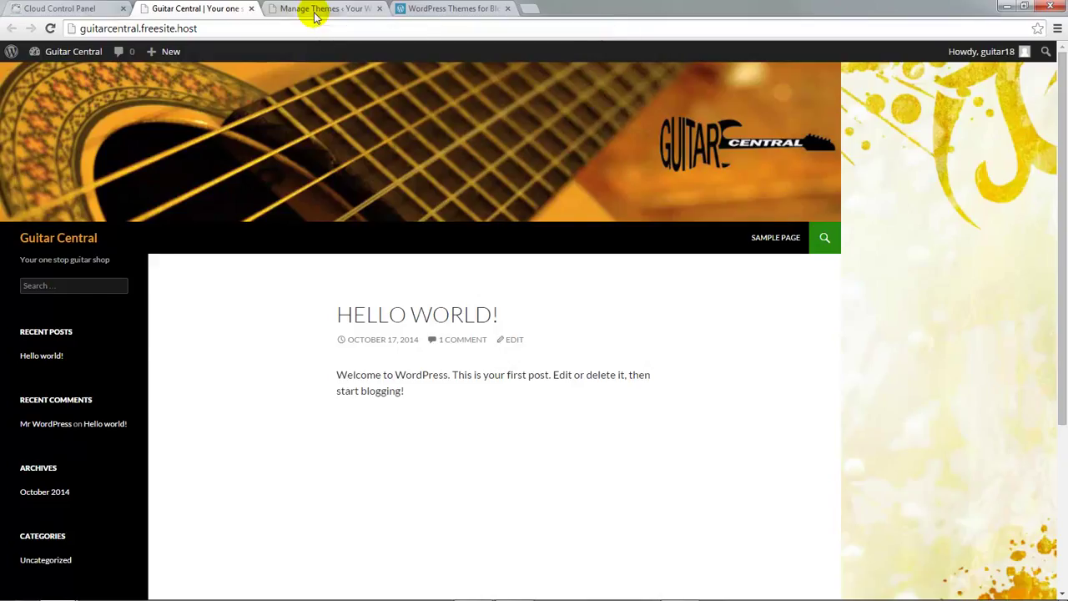
- Return to the Guitar Central customizer and collapse the Background Image section
{"action": "left_click", "coordinate": [315, 10]}
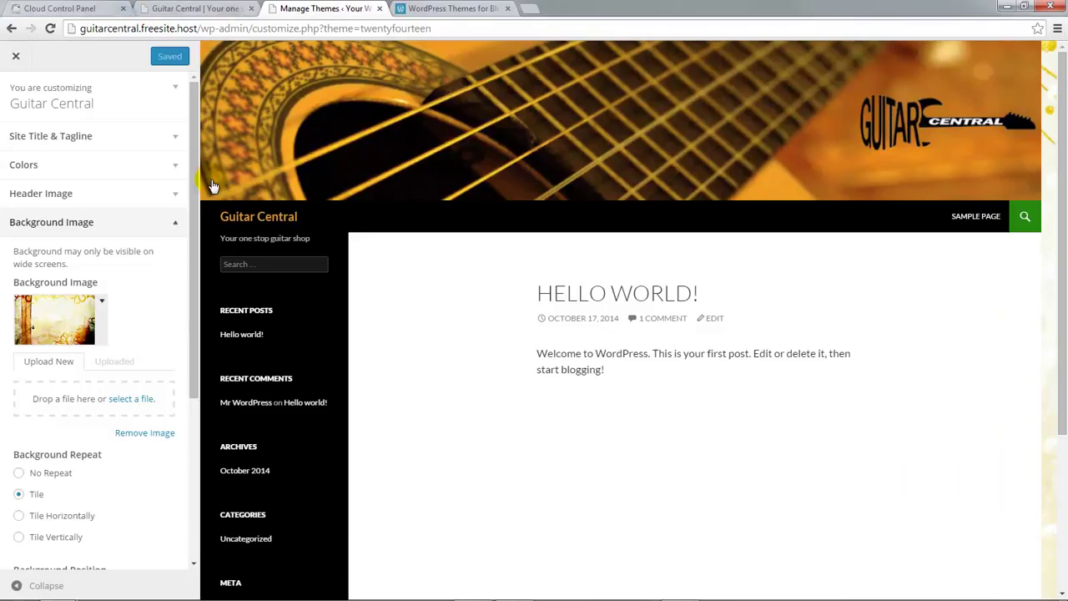
{"action": "left_click", "coordinate": [176, 225]}
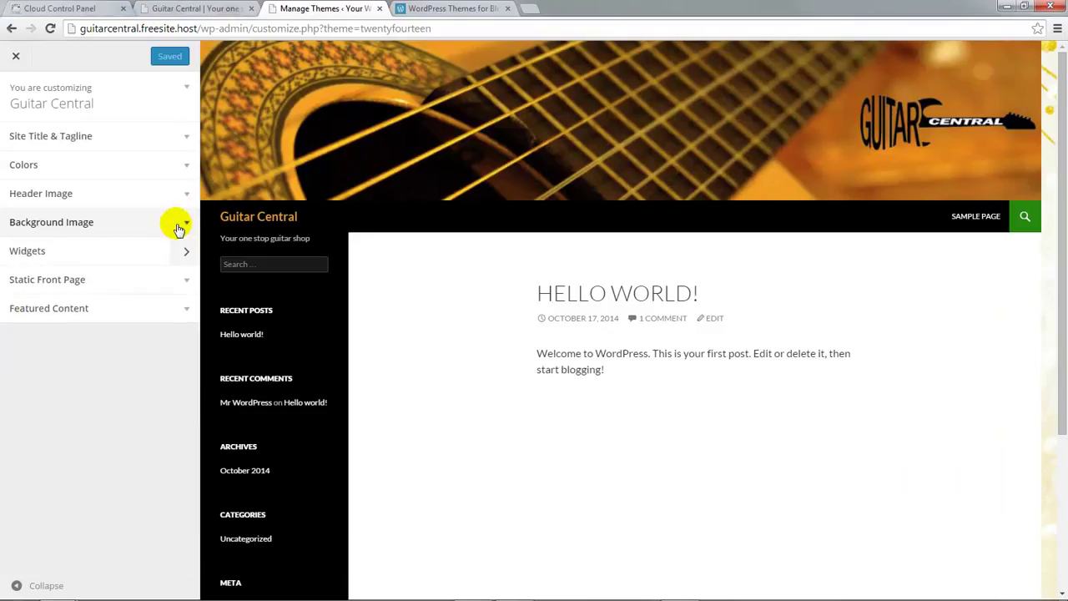